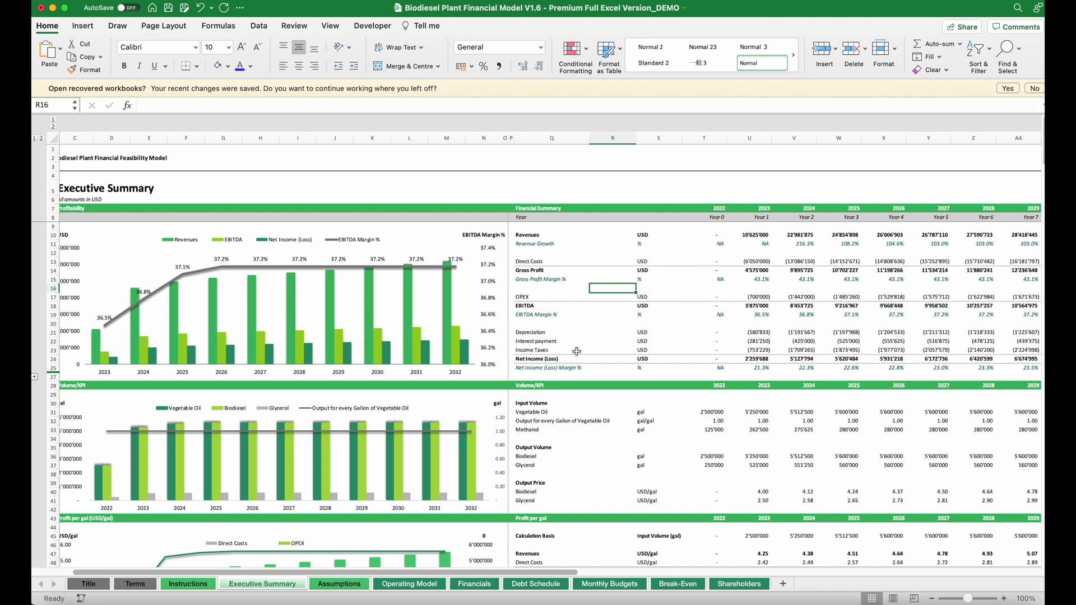
# - Scan across the Executive Summary sheet, then move to the next sheet, Assumptions
pyautogui.hscroll(5, 577, 351)
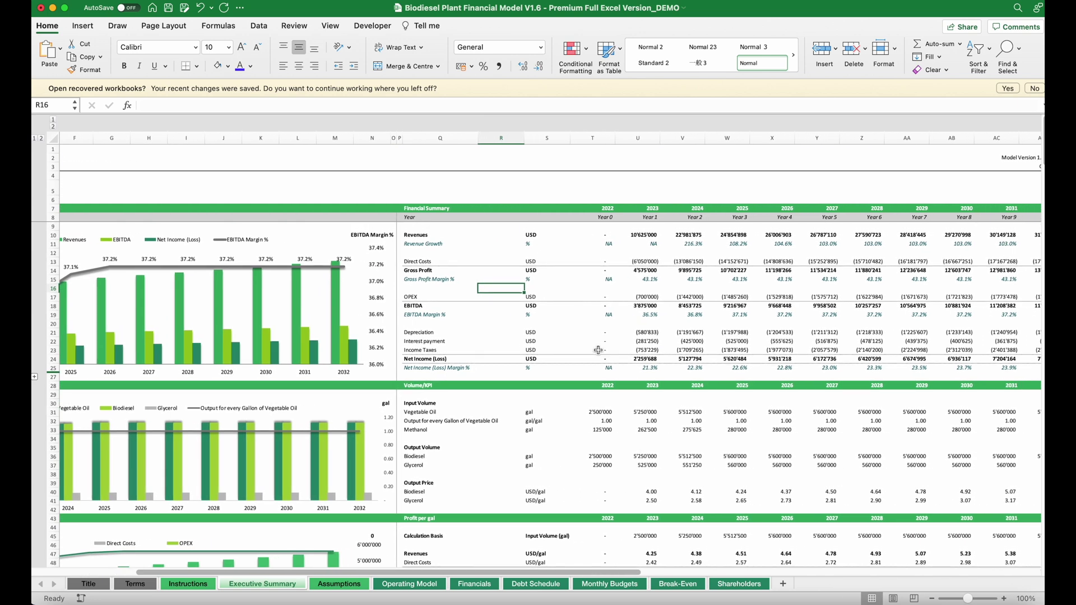
pyautogui.hscroll(5, 598, 351)
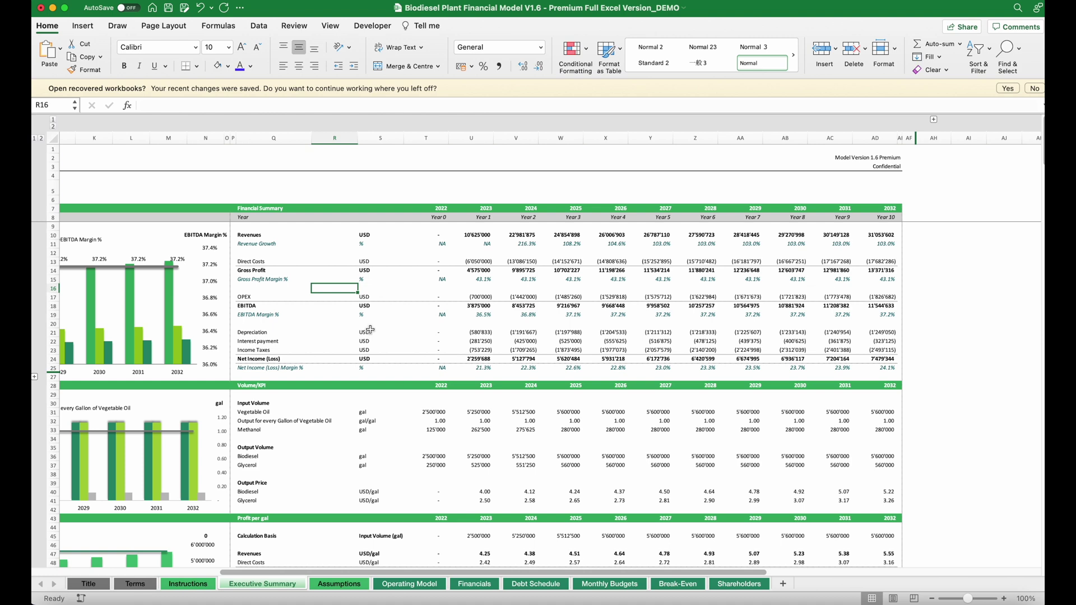
pyautogui.hscroll(-6, 370, 329)
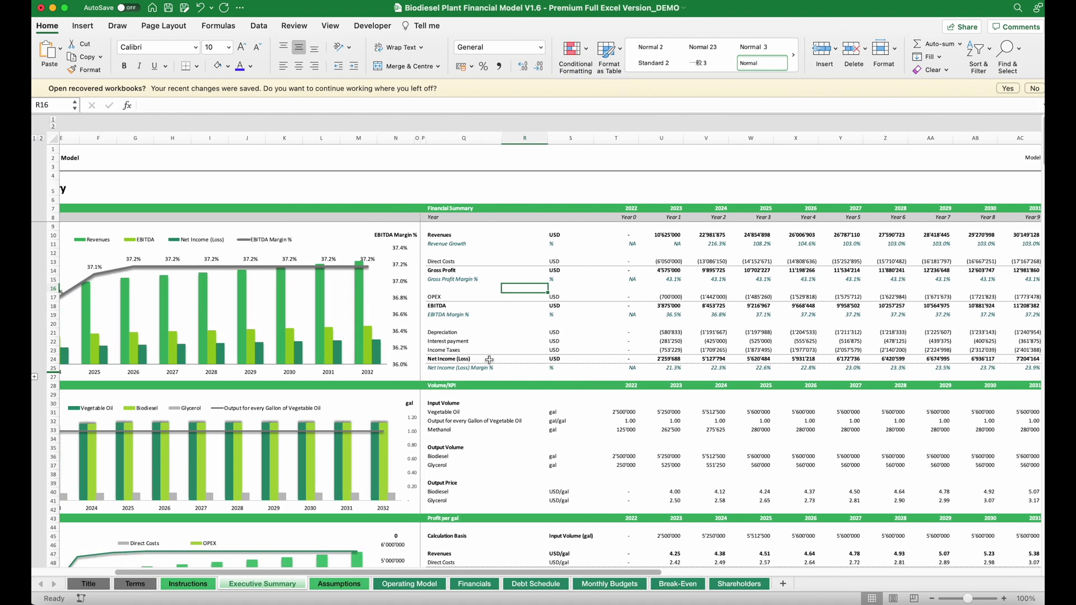
pyautogui.hscroll(-4, 560, 355)
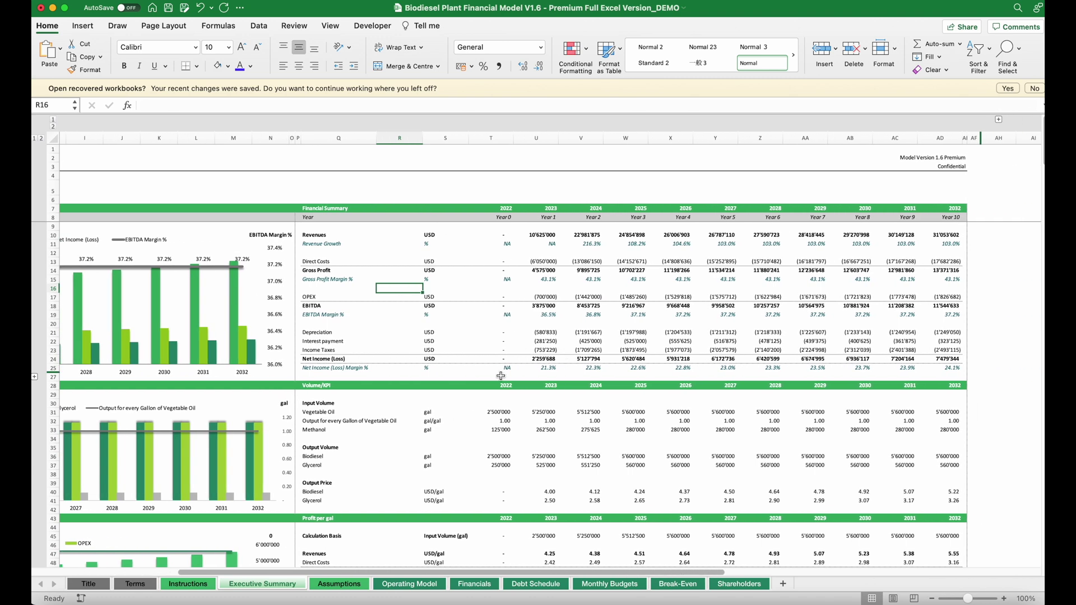
pyautogui.hotkey('ctrl', 'pagedown')
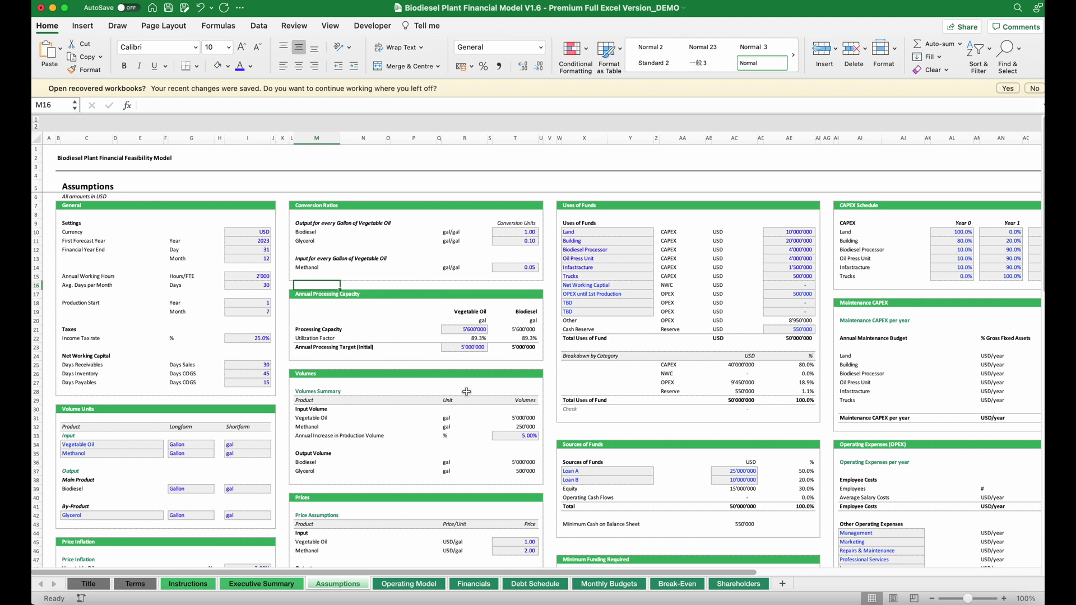
pyautogui.moveTo(561, 207); pyautogui.dragTo(818, 422)
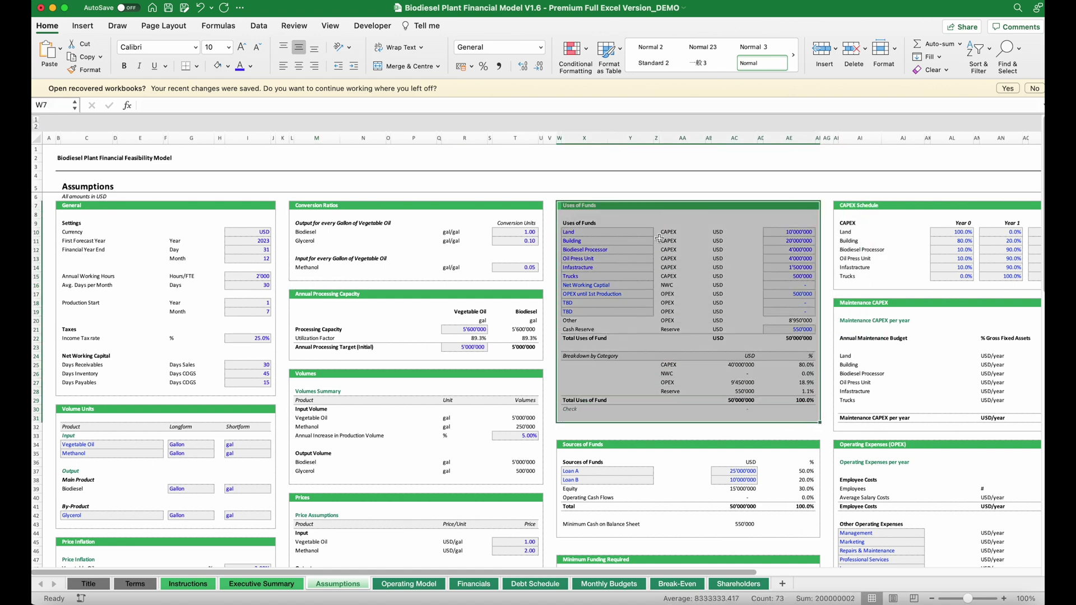
pyautogui.moveTo(676, 232); pyautogui.dragTo(671, 277)
pyautogui.moveTo(671, 277); pyautogui.dragTo(589, 270)
pyautogui.click(580, 241)
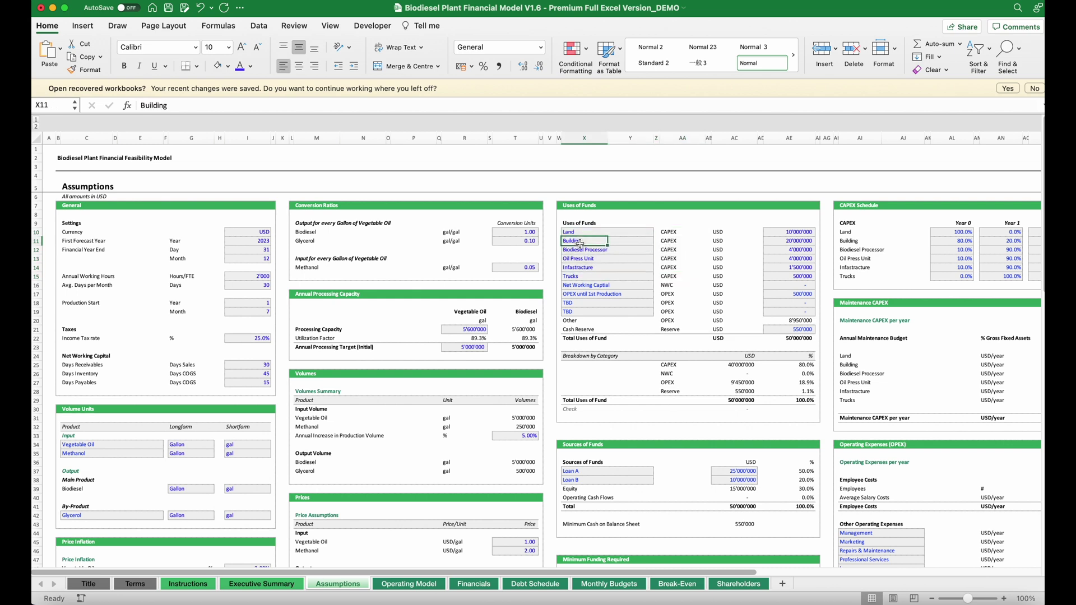
pyautogui.click(580, 251)
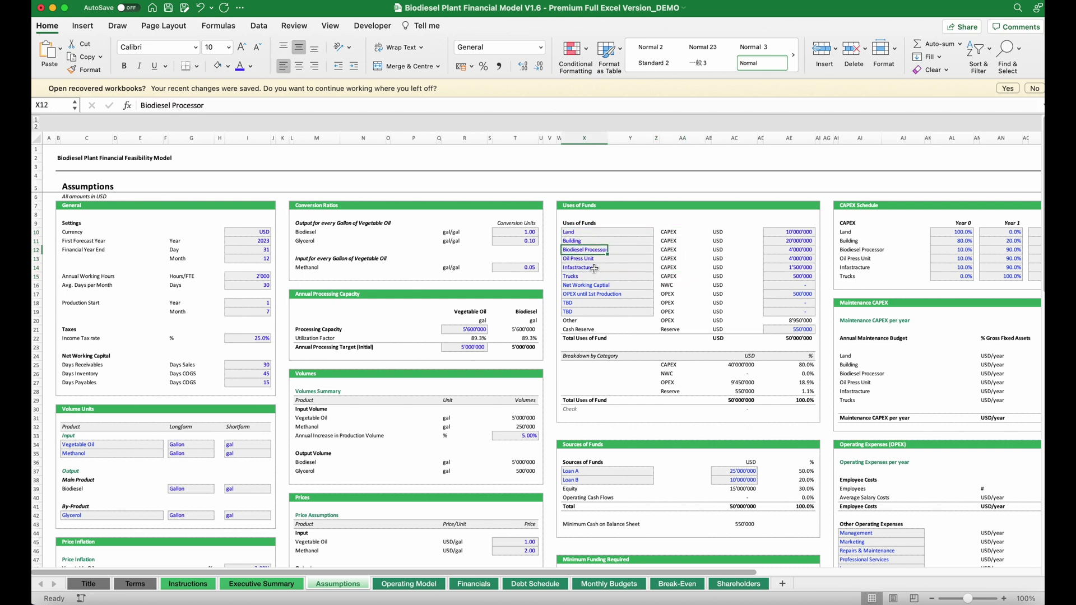
pyautogui.moveTo(586, 285); pyautogui.dragTo(700, 286)
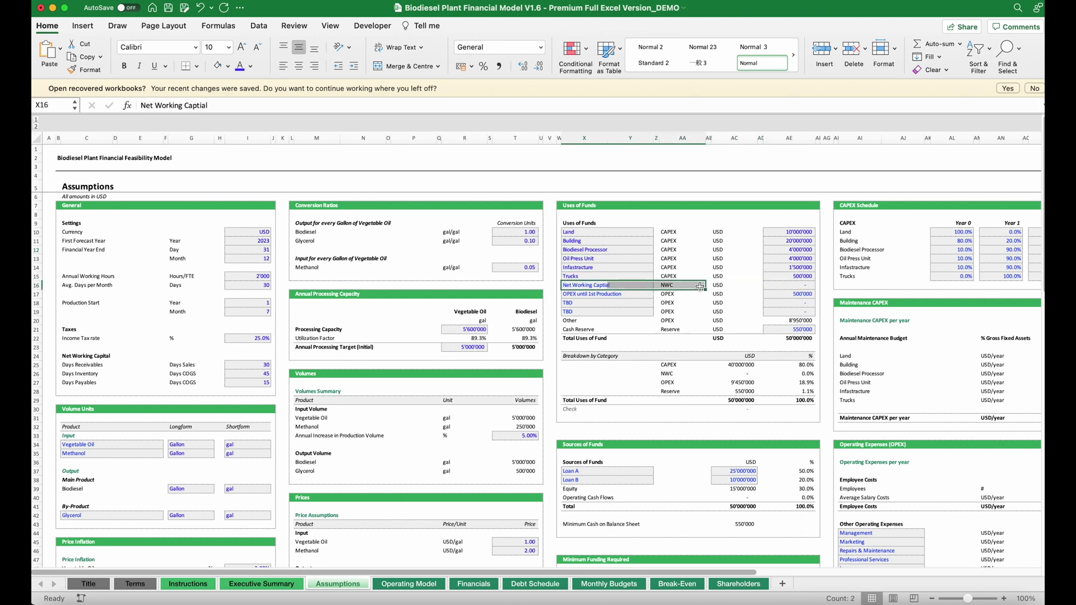
pyautogui.click(588, 294)
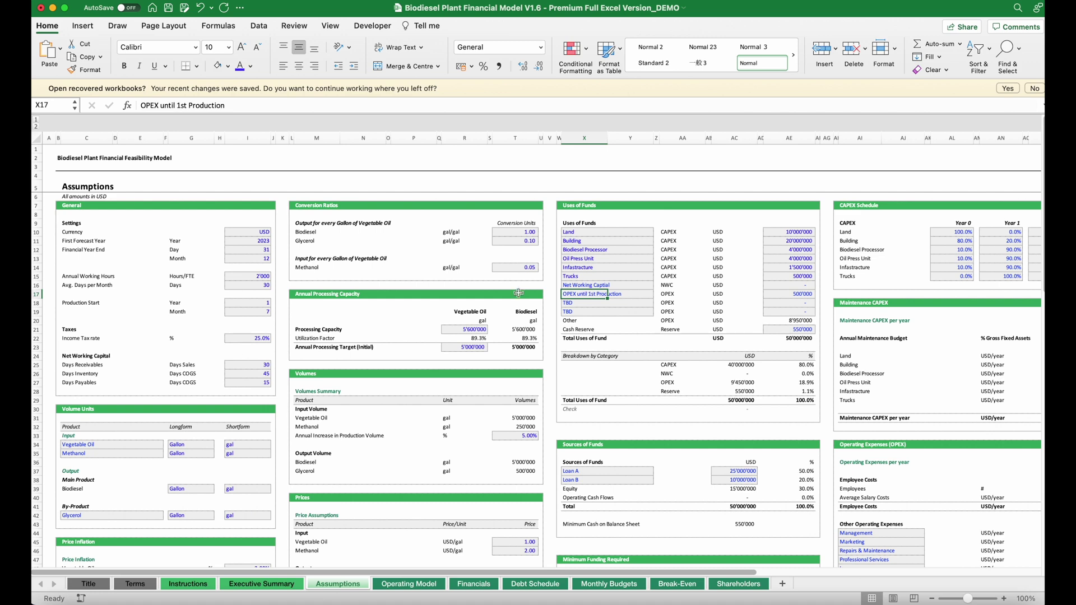
# - Rename the Vegetable Oil input in C34 to Soy Oil, then check the 5'000'000 gal target
pyautogui.click(63, 412)
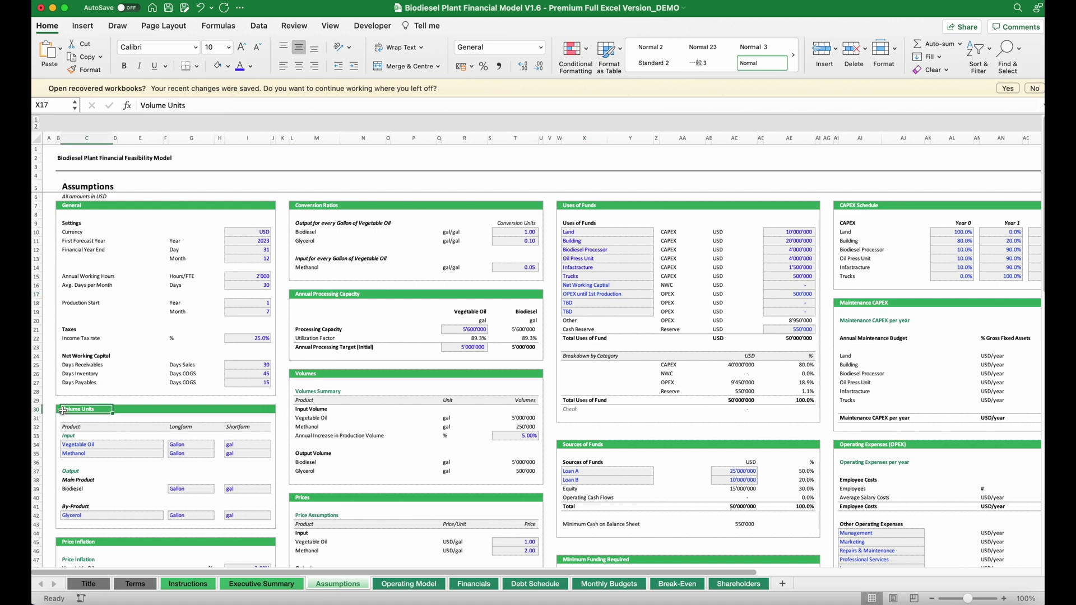
pyautogui.click(94, 443)
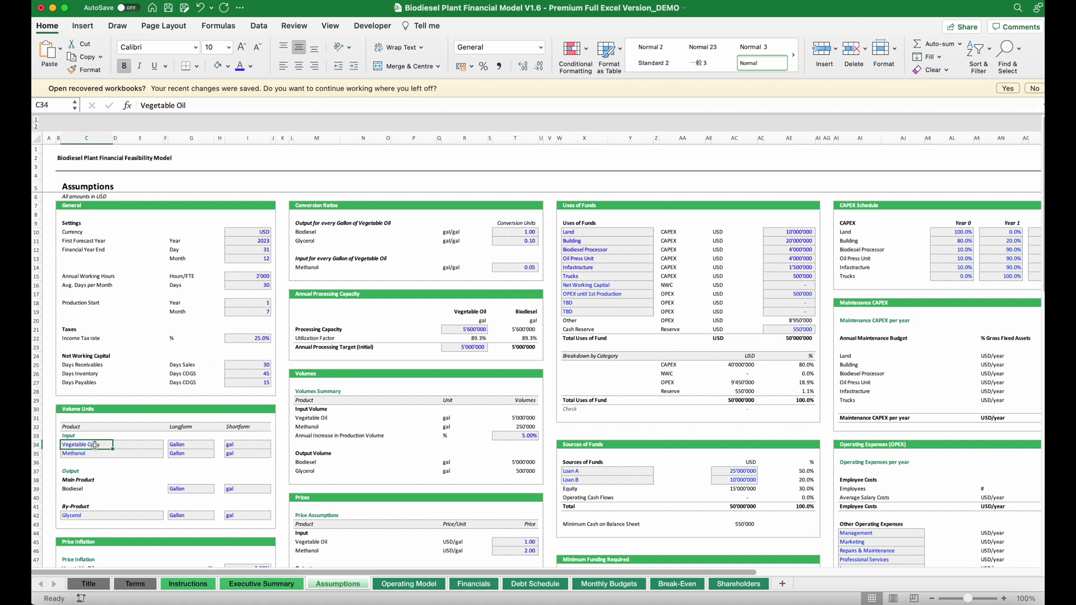
pyautogui.doubleClick(81, 443)
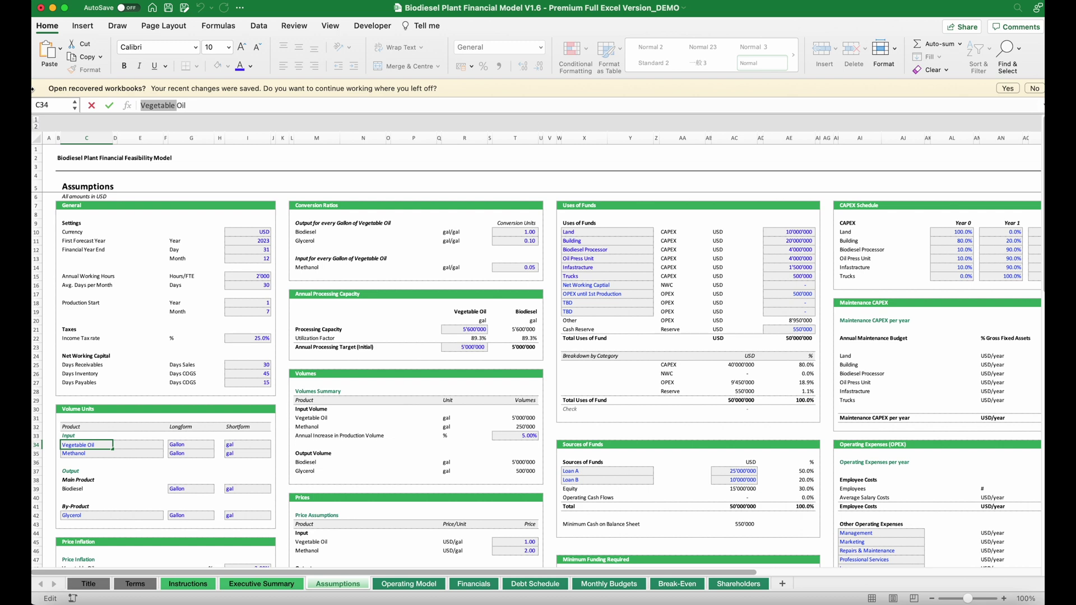
pyautogui.write('Soy')
pyautogui.press('Return')
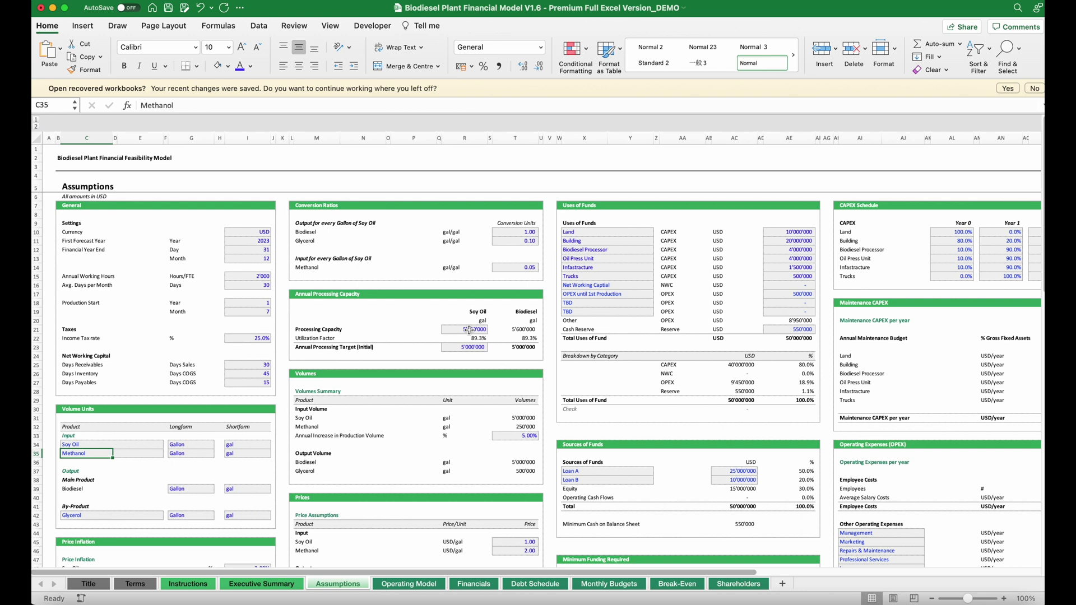
pyautogui.click(482, 348)
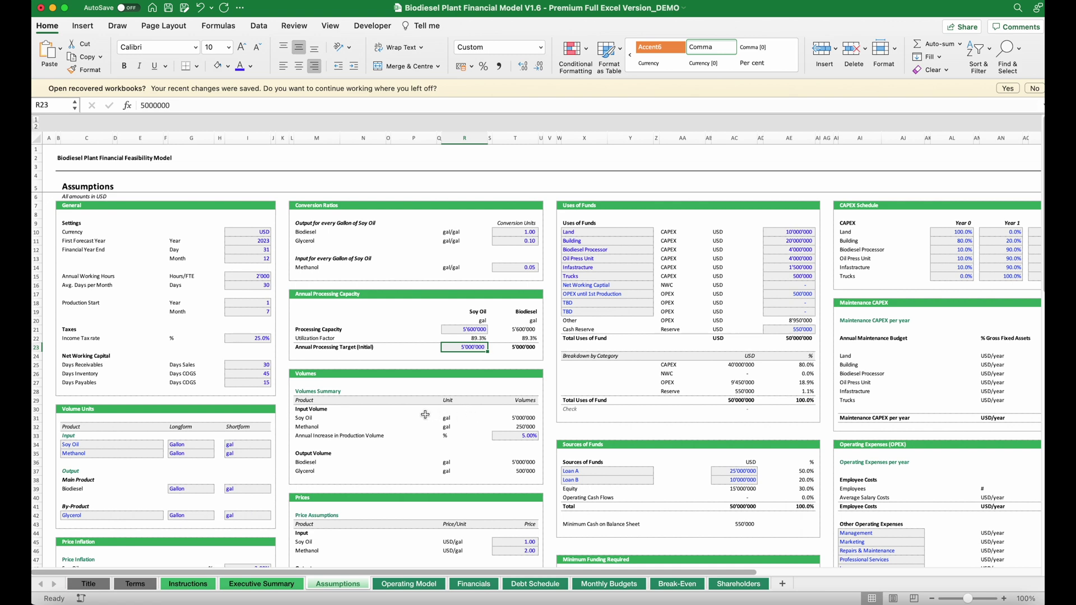
pyautogui.moveTo(295, 418); pyautogui.dragTo(529, 418)
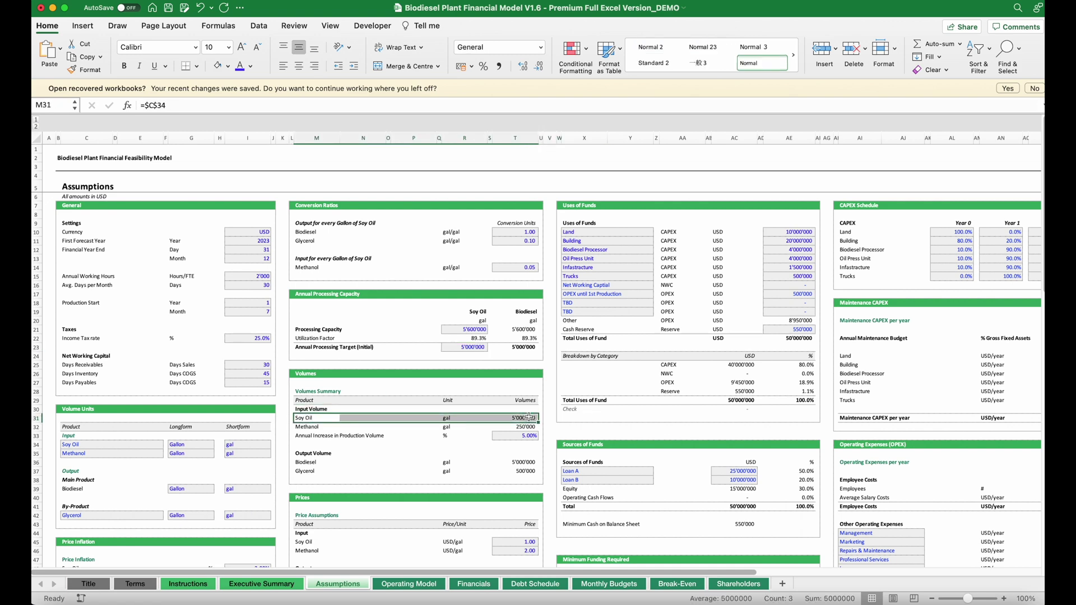
pyautogui.moveTo(312, 464); pyautogui.dragTo(511, 476)
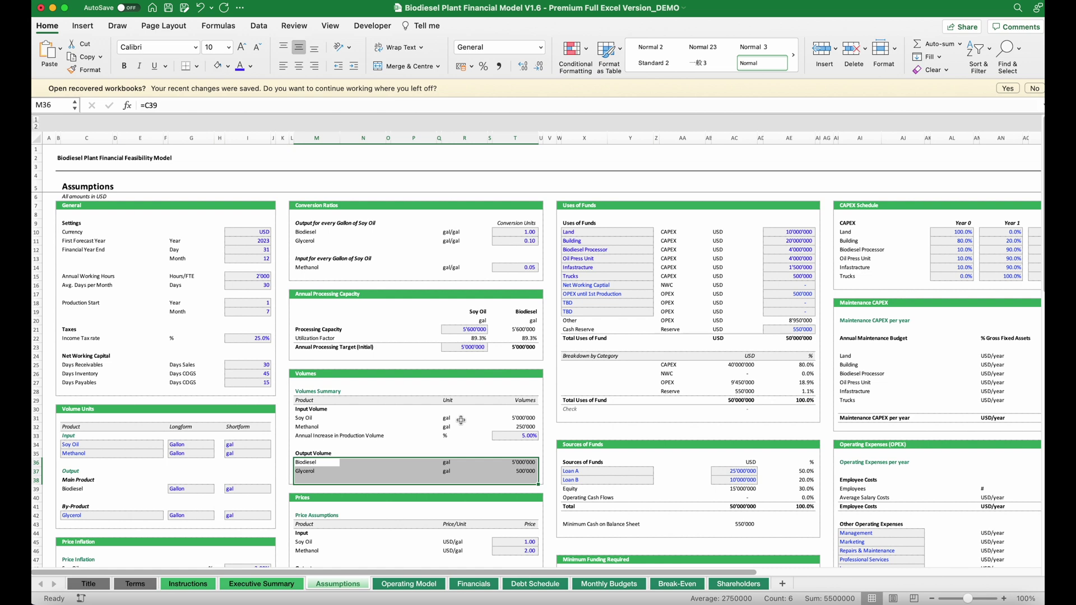
pyautogui.scroll(-8, 461, 421)
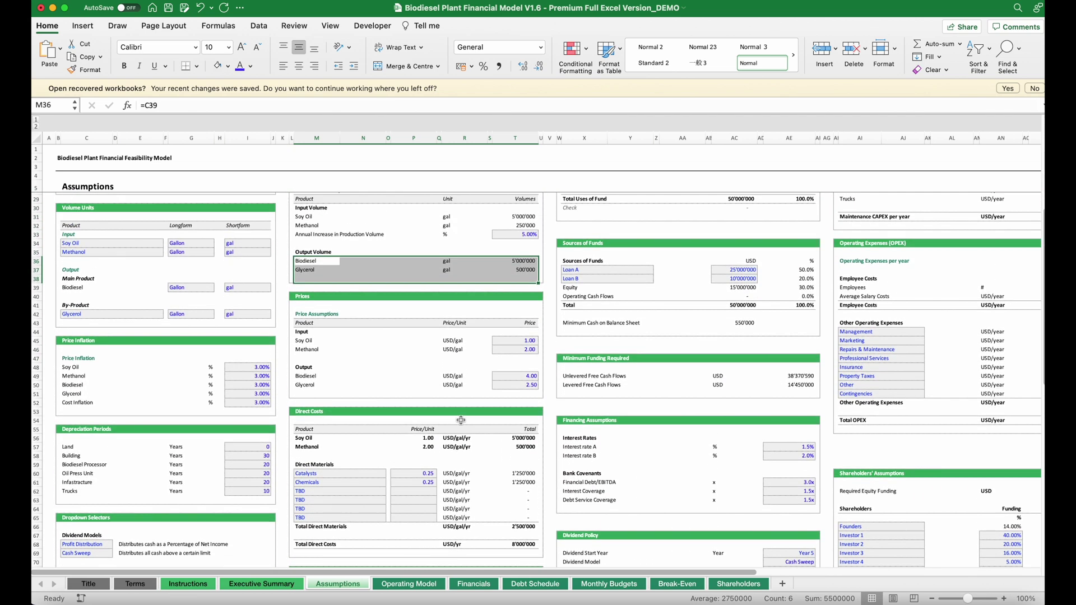
pyautogui.moveTo(304, 341); pyautogui.dragTo(511, 351)
pyautogui.click(311, 351)
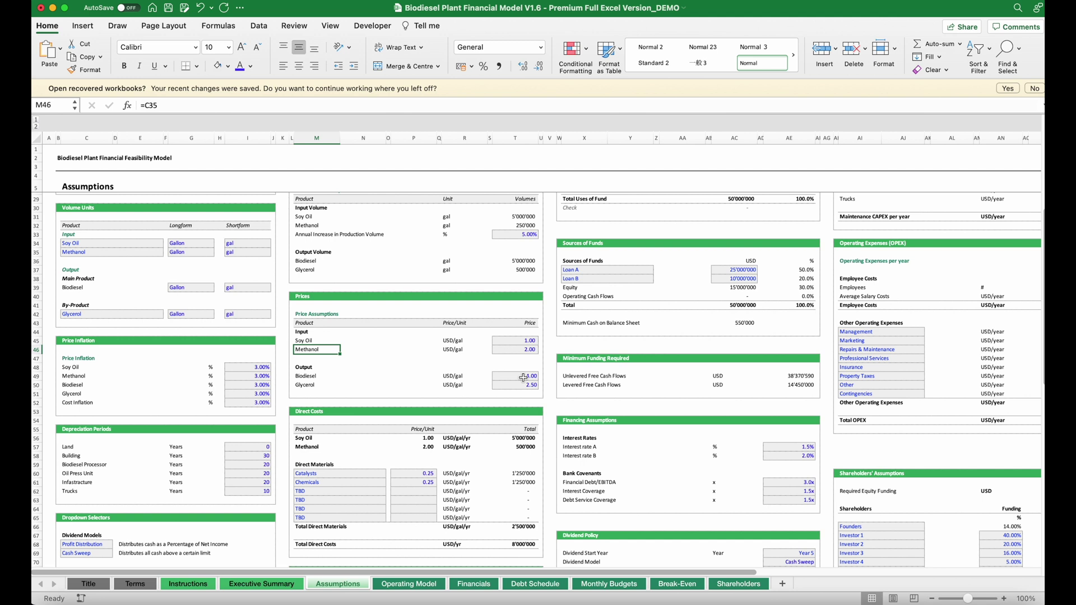
pyautogui.click(309, 385)
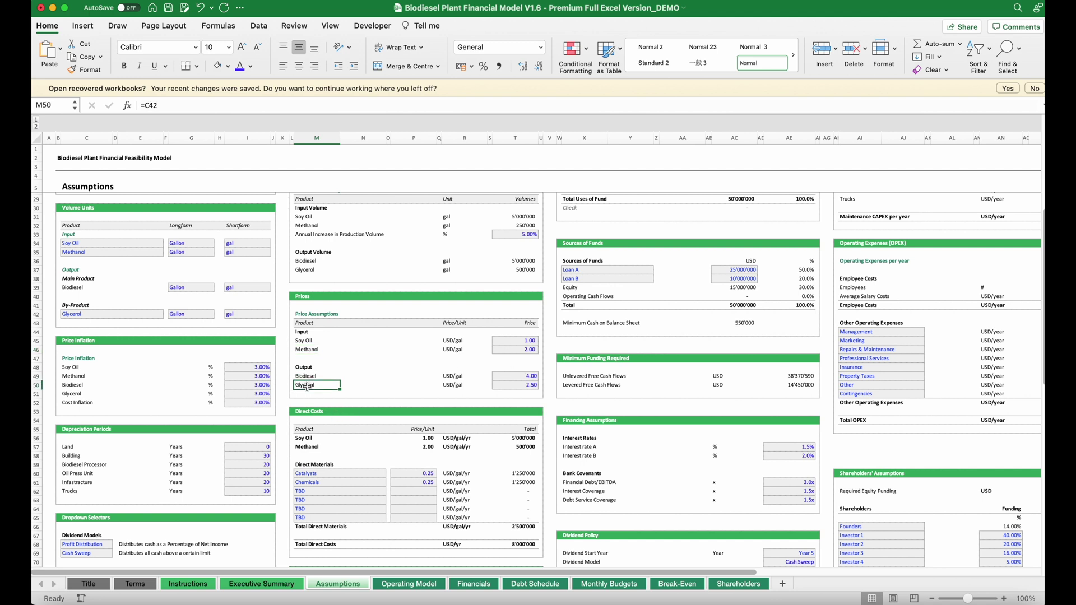
pyautogui.scroll(-5, 386, 439)
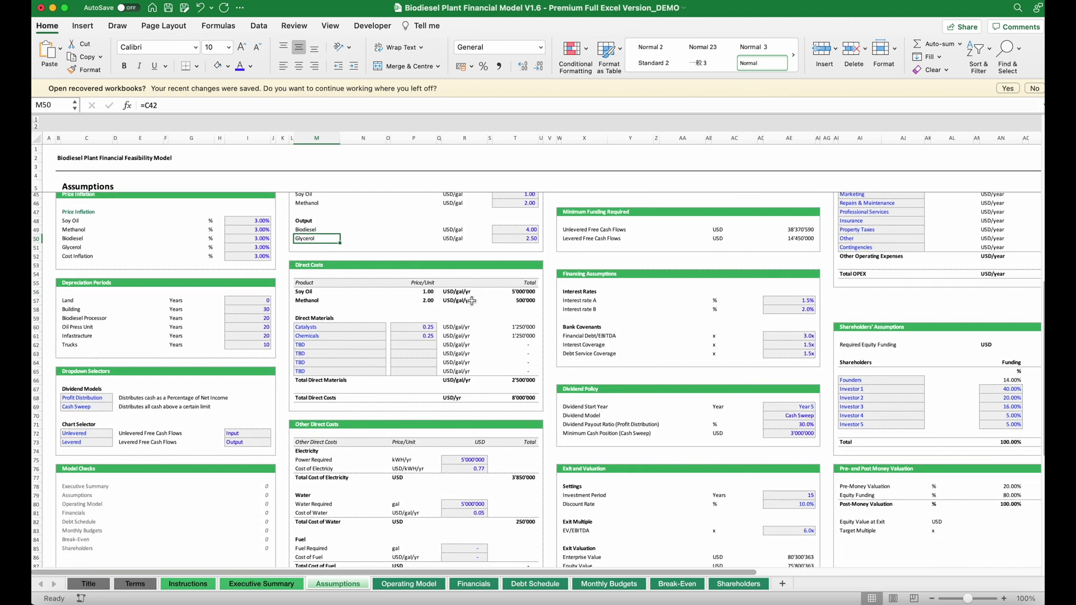
pyautogui.click(417, 329)
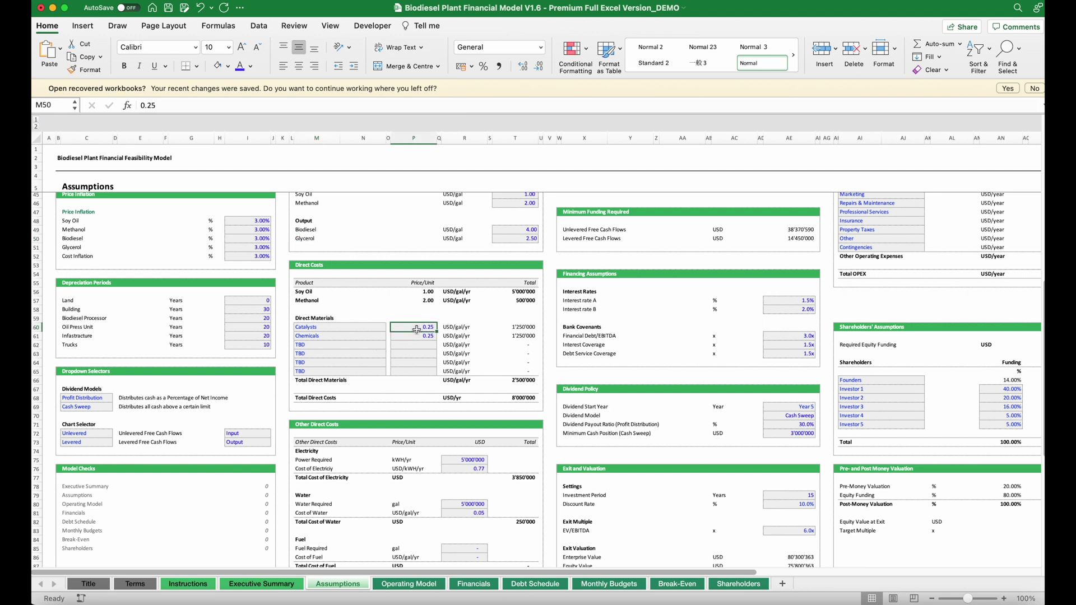
pyautogui.moveTo(314, 328); pyautogui.dragTo(419, 349)
pyautogui.click(395, 408)
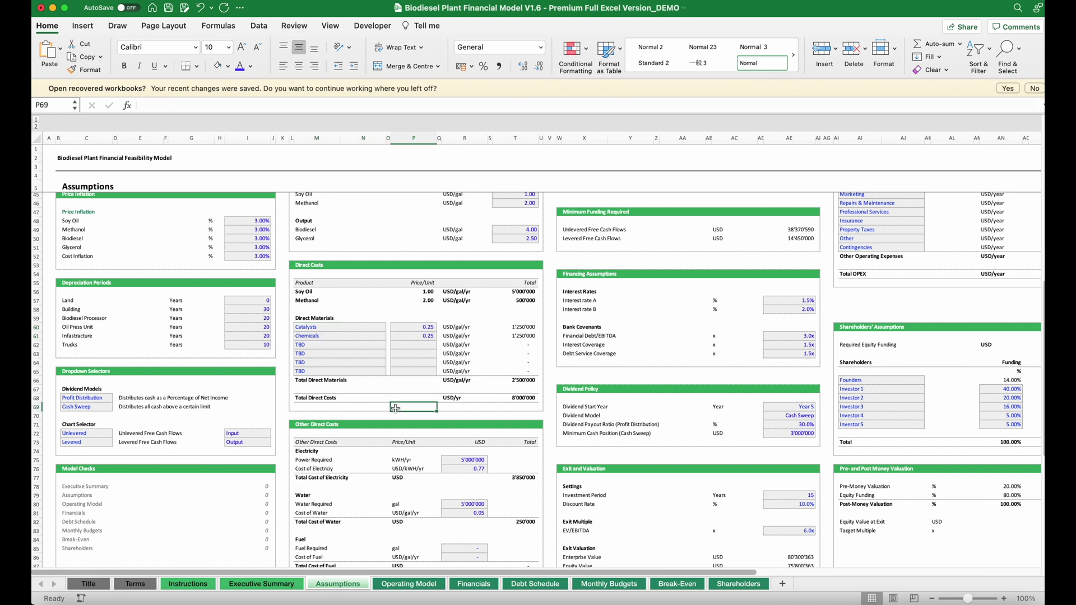
pyautogui.scroll(-5, 395, 408)
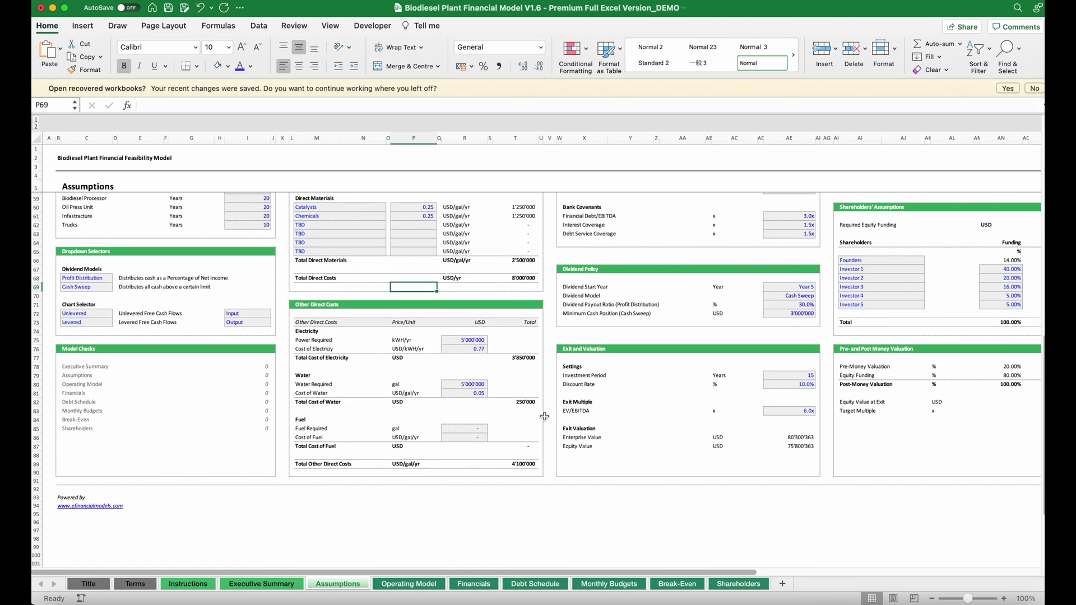
pyautogui.scroll(12, 444, 367)
pyautogui.hscroll(2, 444, 366)
pyautogui.hscroll(8, 444, 367)
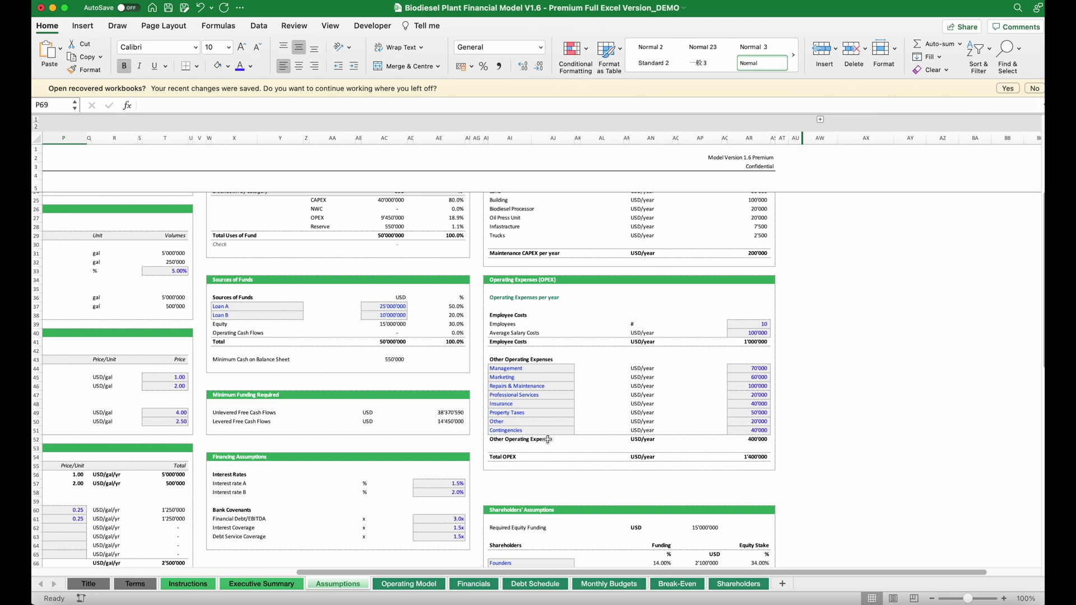
pyautogui.scroll(6, 547, 439)
pyautogui.hscroll(-5, 547, 439)
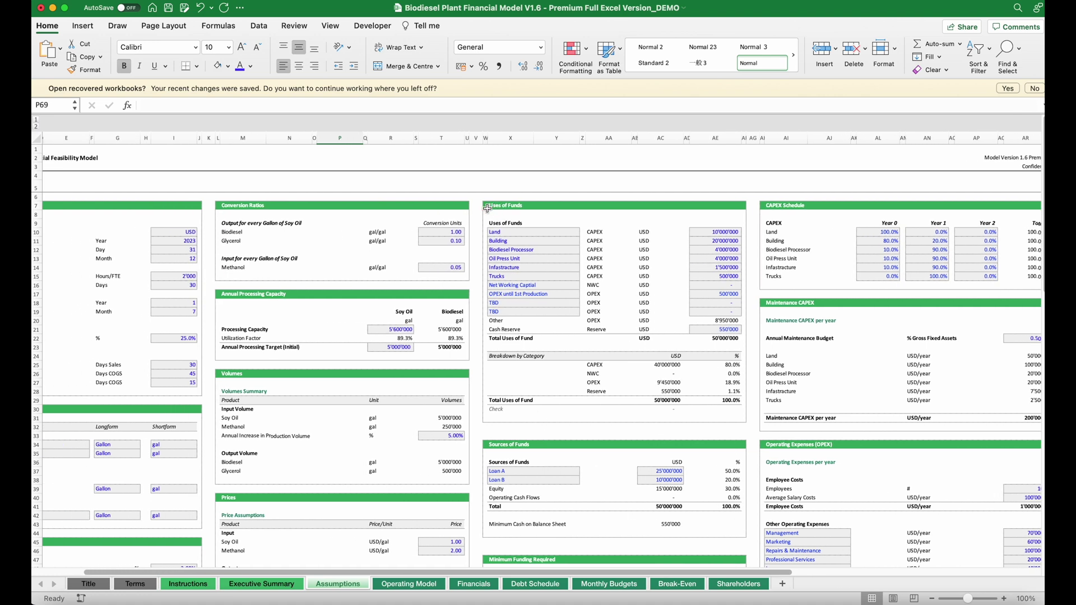
pyautogui.moveTo(489, 208); pyautogui.dragTo(741, 547)
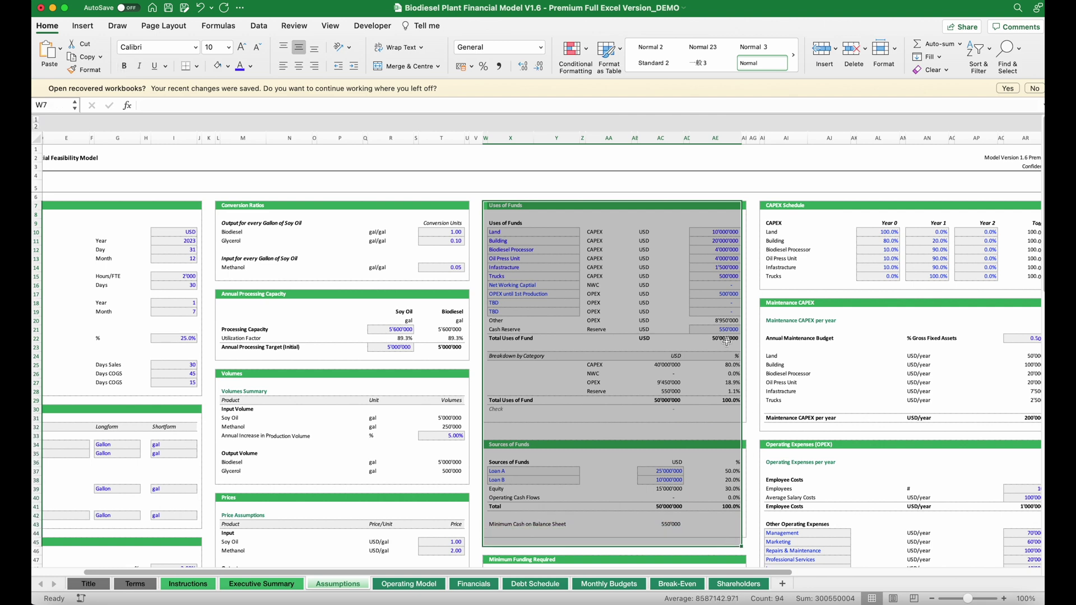
pyautogui.click(626, 492)
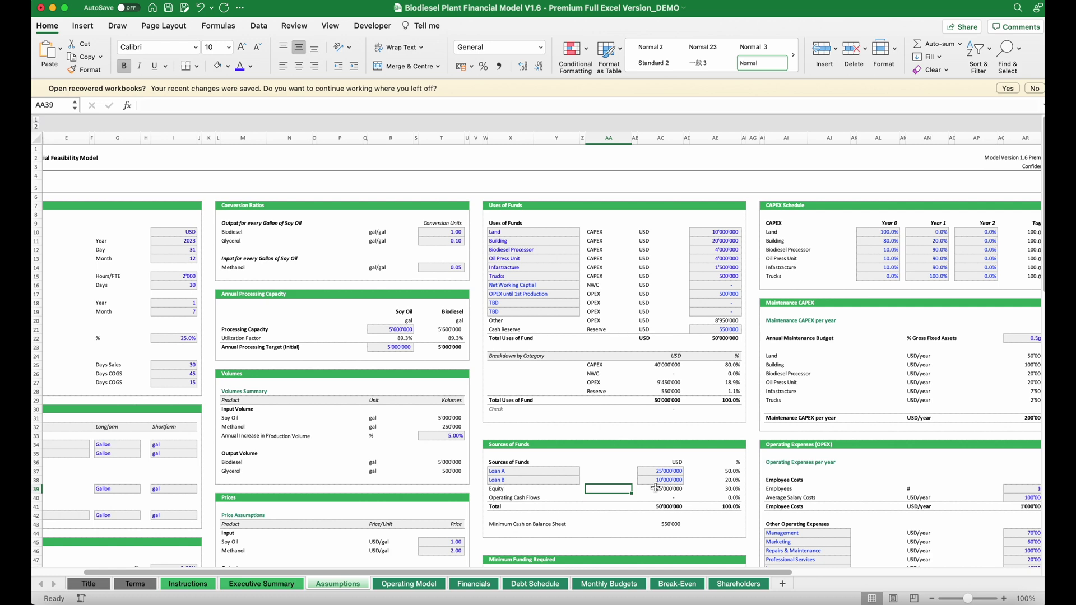
pyautogui.moveTo(656, 471); pyautogui.dragTo(658, 481)
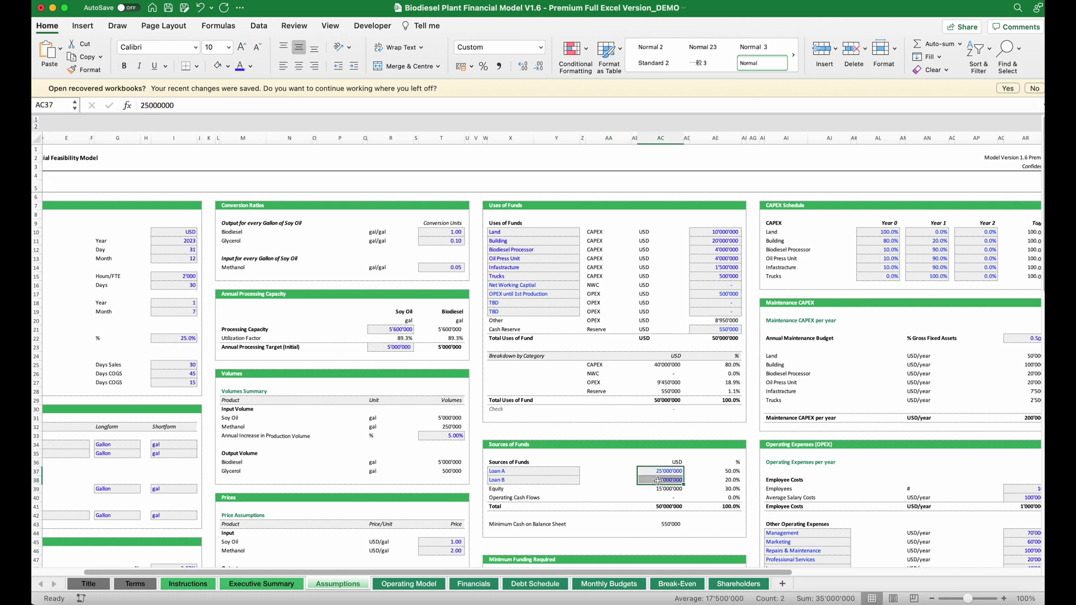
pyautogui.moveTo(656, 471); pyautogui.dragTo(658, 480)
pyautogui.hscroll(-3, 314, 293)
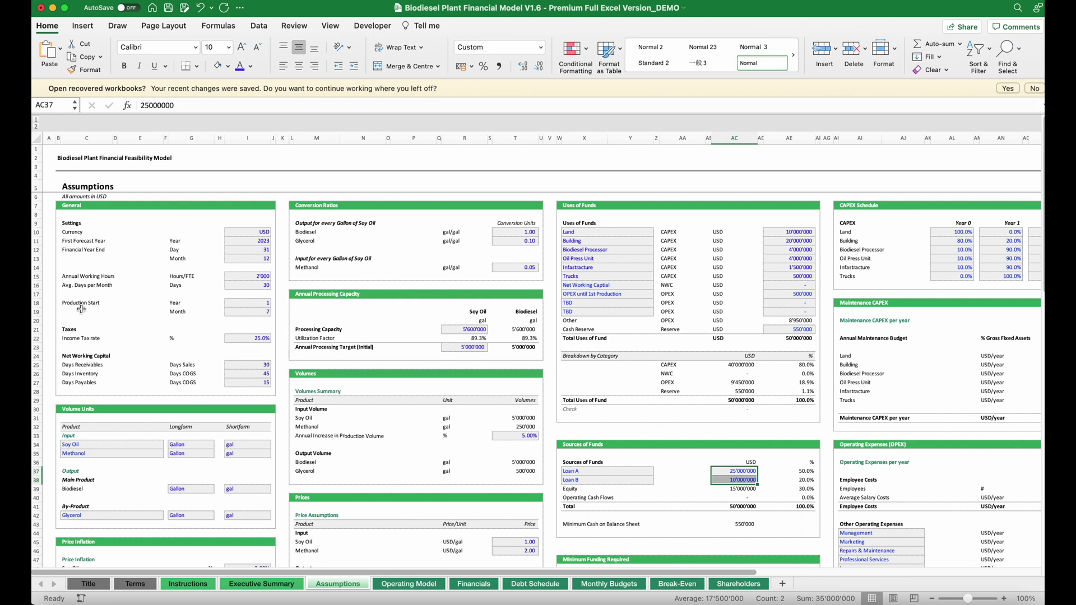
pyautogui.moveTo(81, 304); pyautogui.dragTo(259, 313)
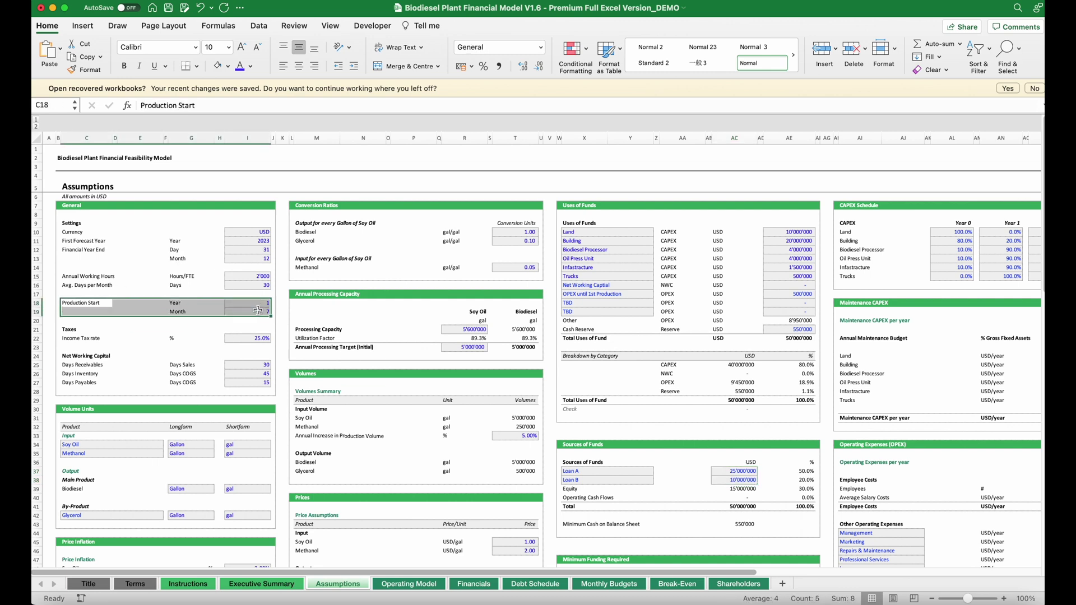
pyautogui.click(940, 249)
pyautogui.hscroll(5, 936, 250)
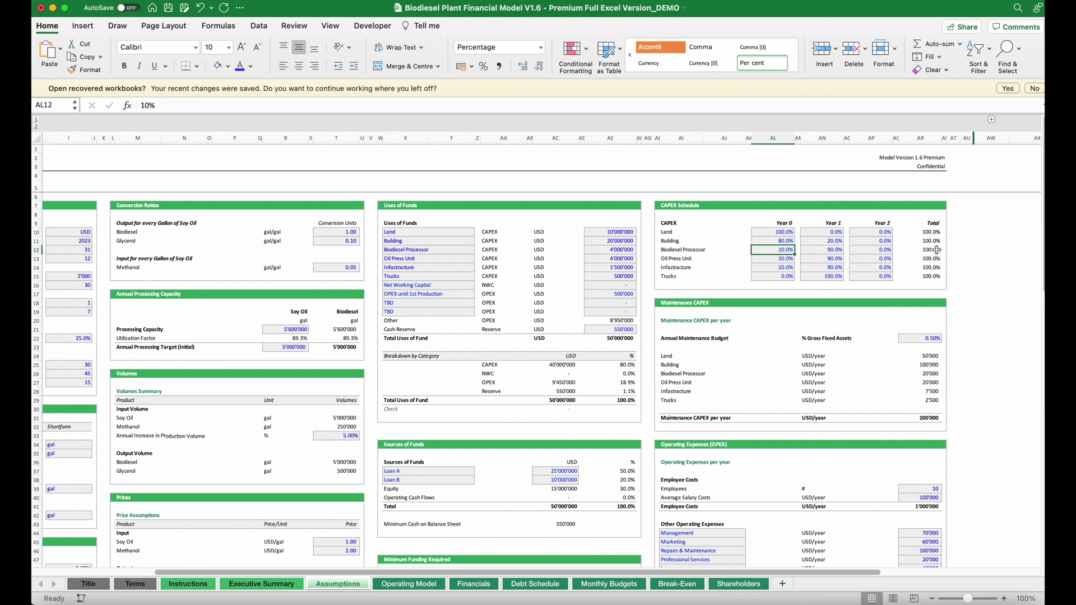
pyautogui.hscroll(3, 936, 250)
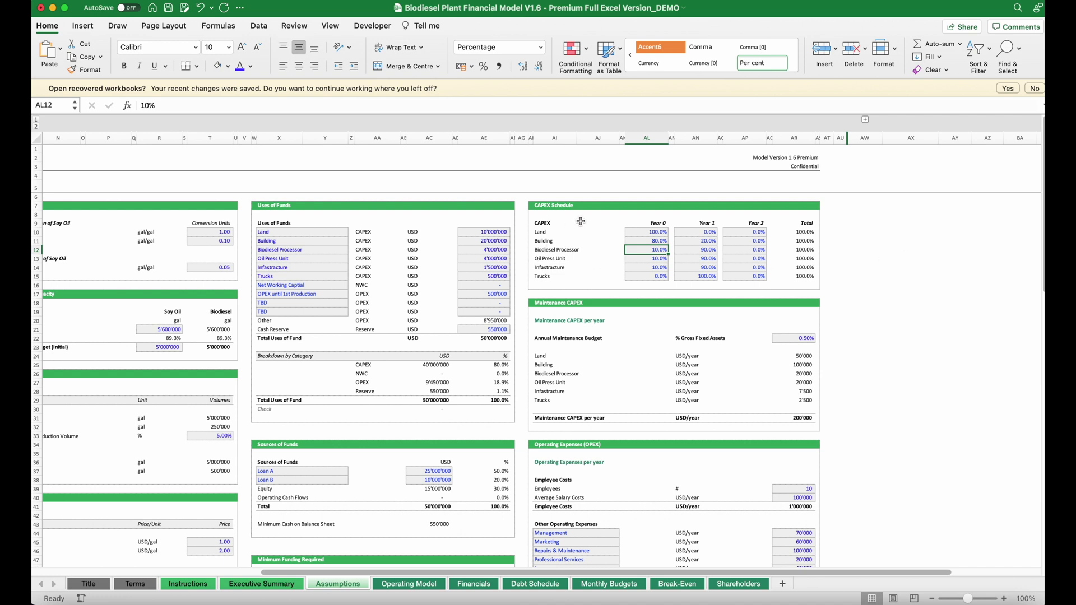
pyautogui.click(659, 230)
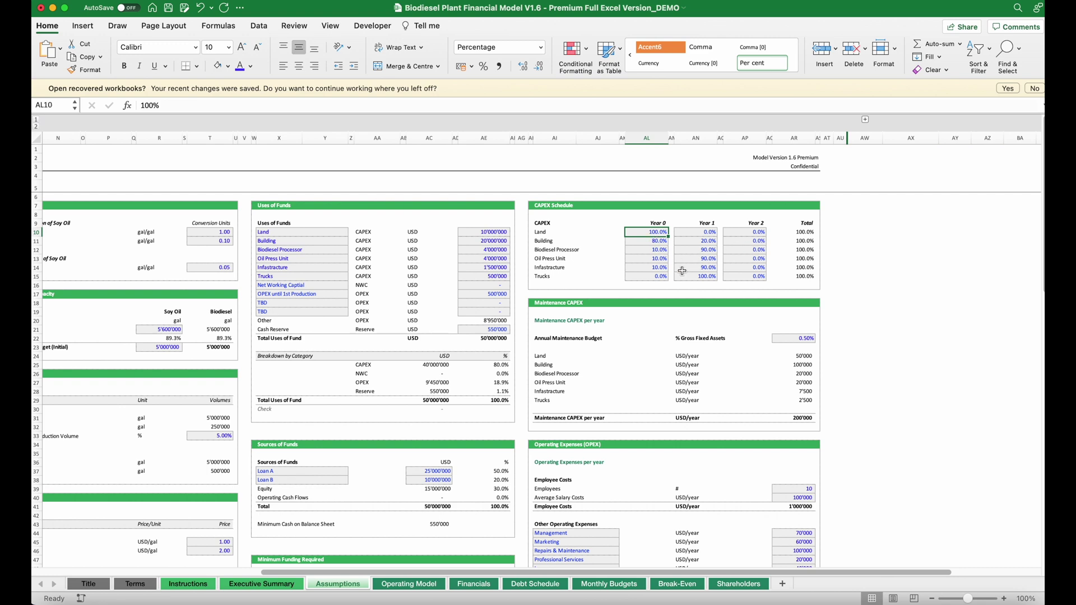
pyautogui.hscroll(-5, 347, 382)
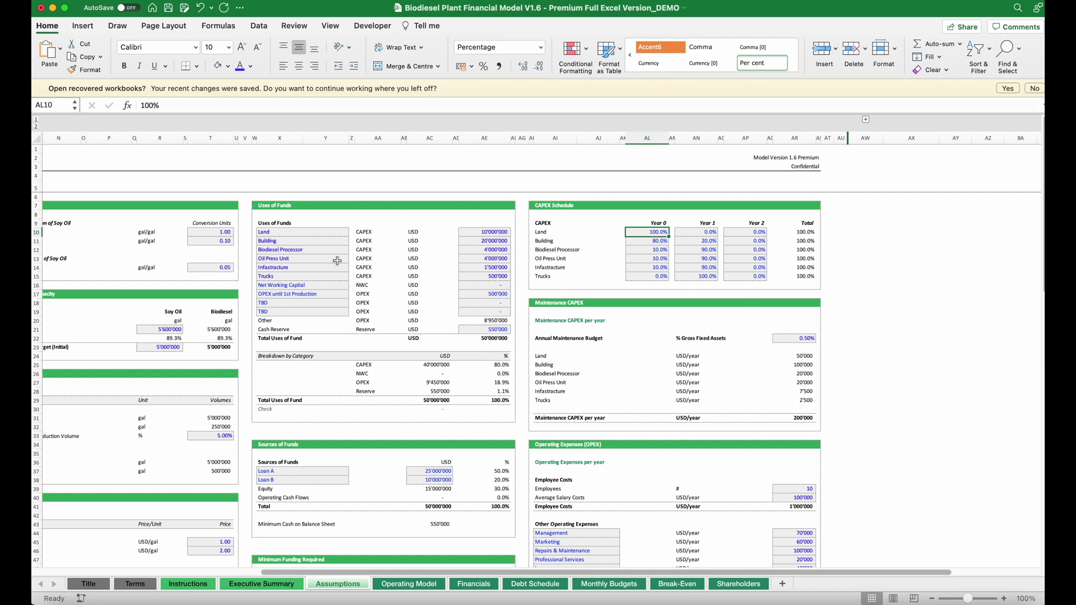
# - On the Operating Model sheet, inspect Months of Production and the Glycerol and Biodiesel output factors
pyautogui.click(390, 585)
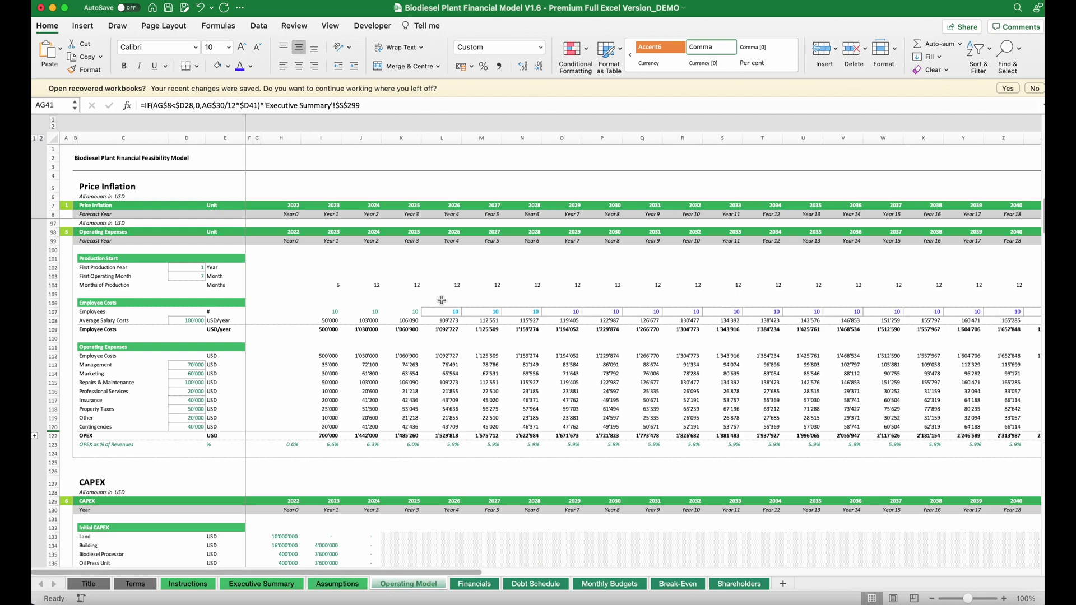
pyautogui.scroll(-1, 441, 301)
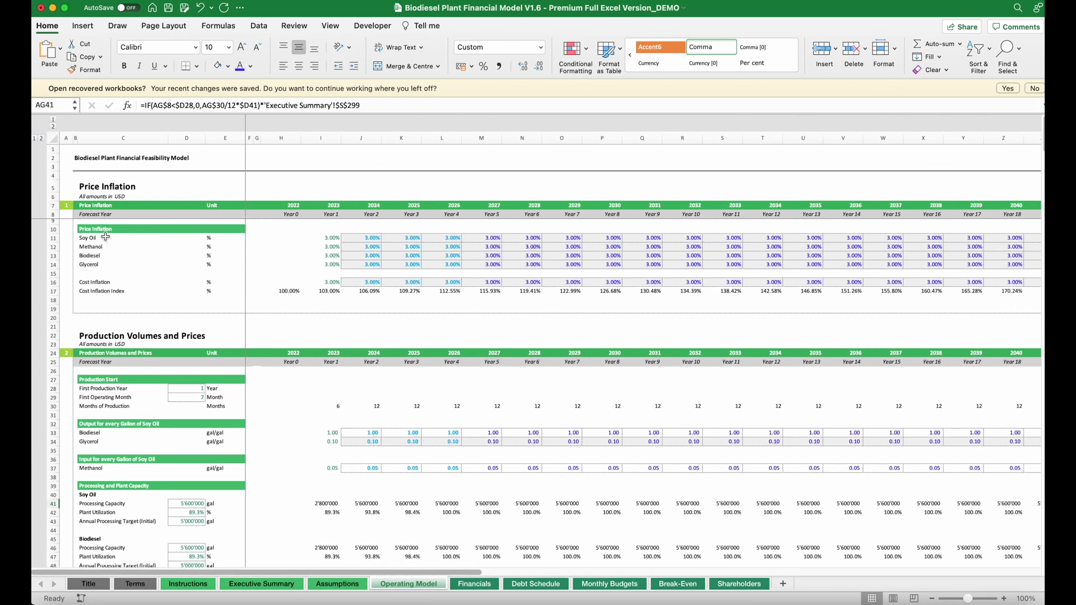
pyautogui.scroll(-5, 286, 336)
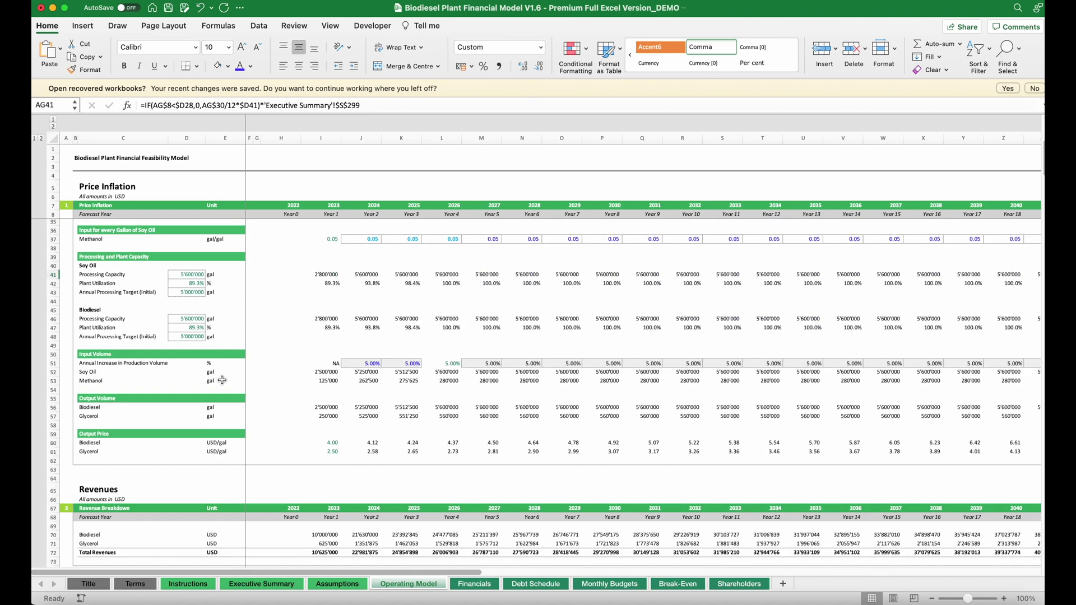
pyautogui.scroll(4, 287, 335)
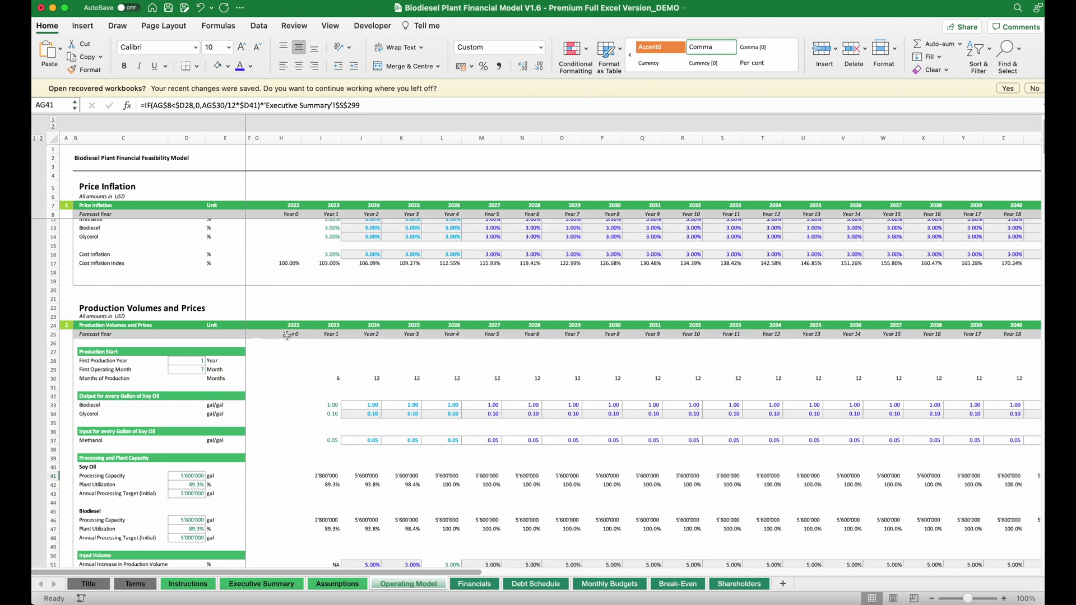
pyautogui.click(52, 378)
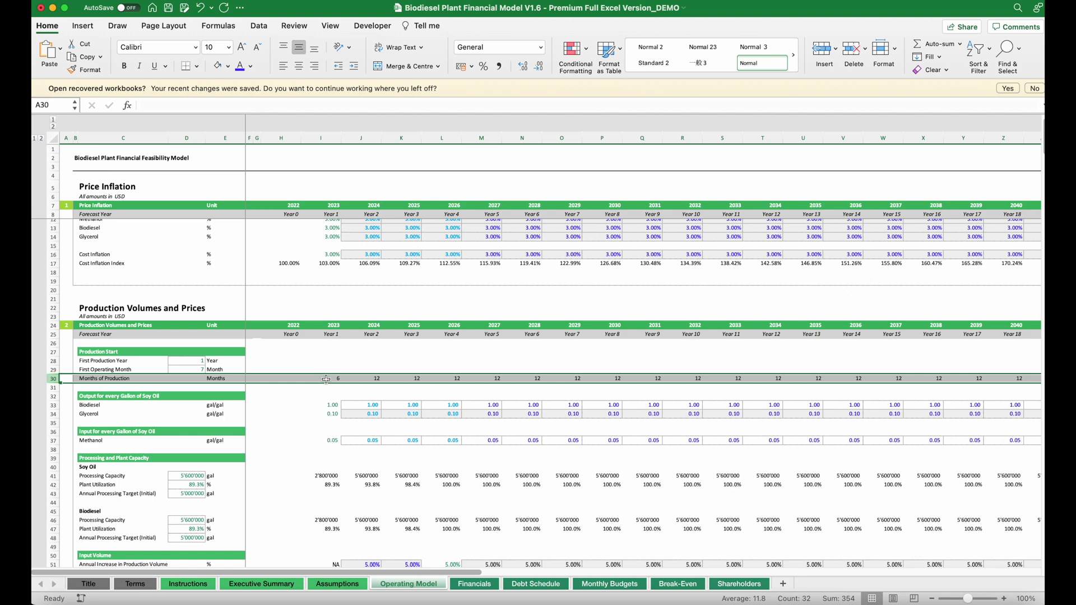
pyautogui.click(402, 413)
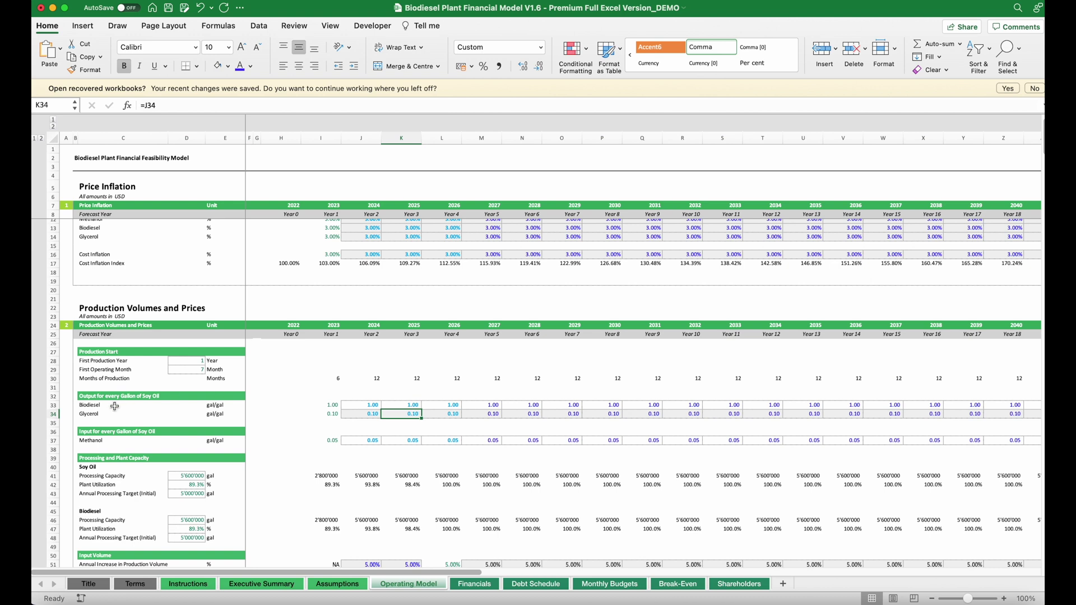
pyautogui.click(79, 406)
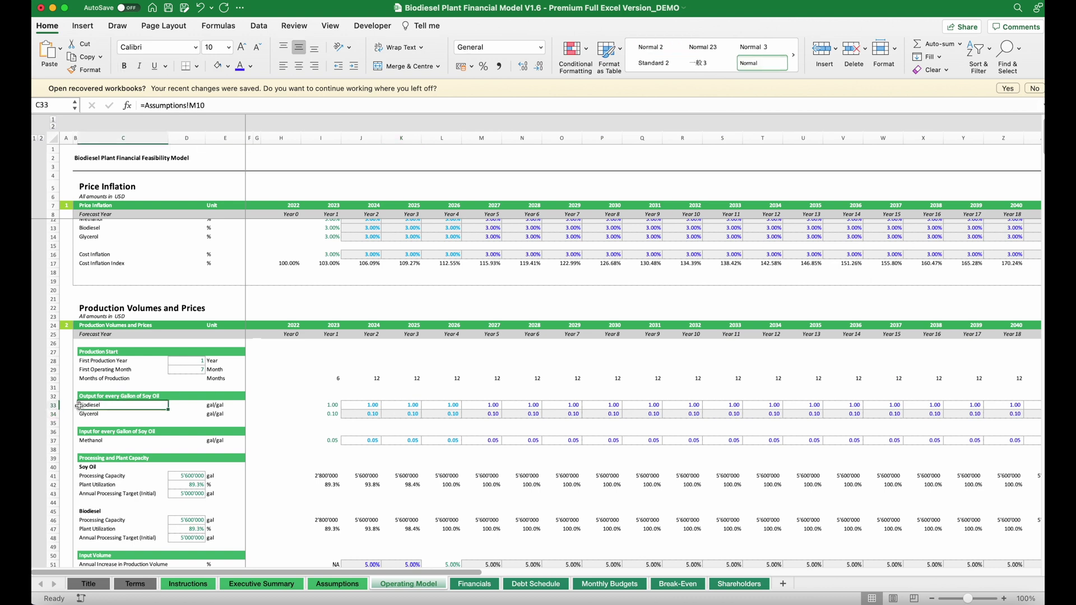
pyautogui.moveTo(330, 405); pyautogui.dragTo(519, 412)
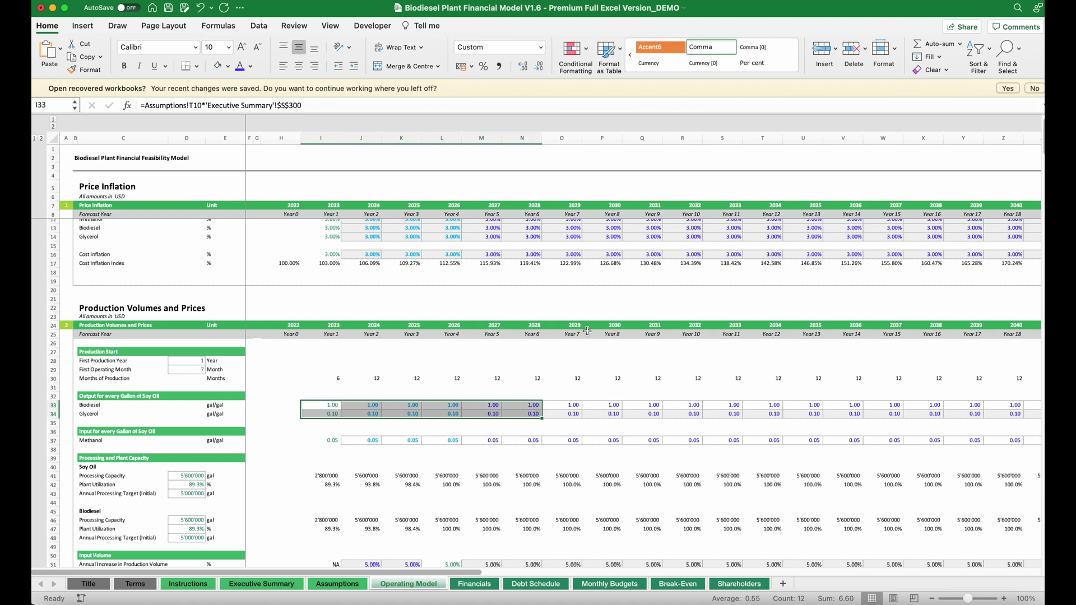
pyautogui.click(358, 452)
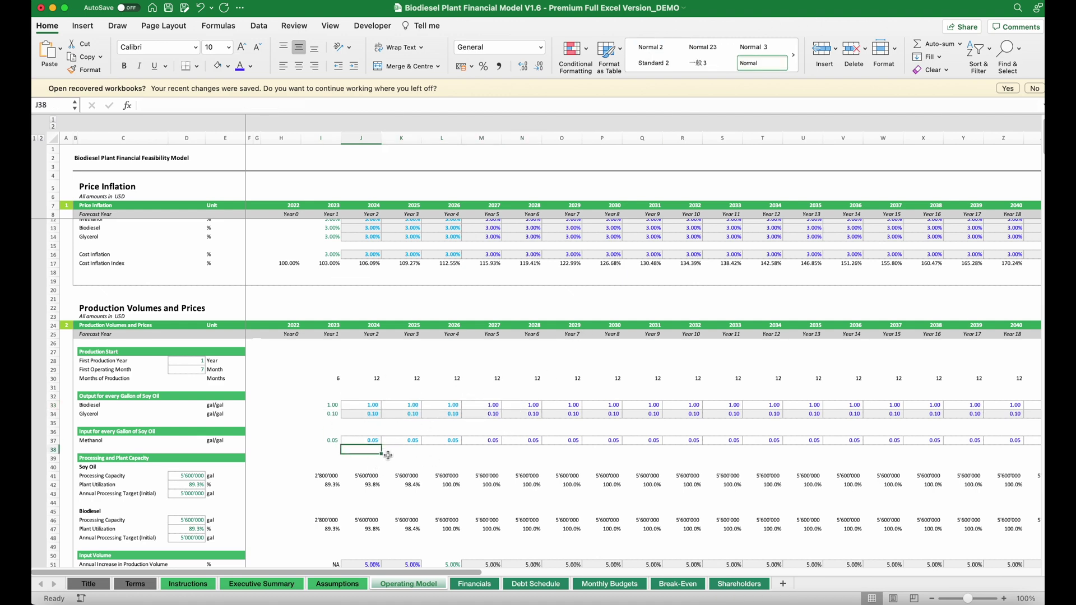
# - Check the Year 2 soy oil capacity and first-year Biodiesel revenue formulas, leaving them unchanged
pyautogui.scroll(-8, 387, 457)
pyautogui.click(359, 269)
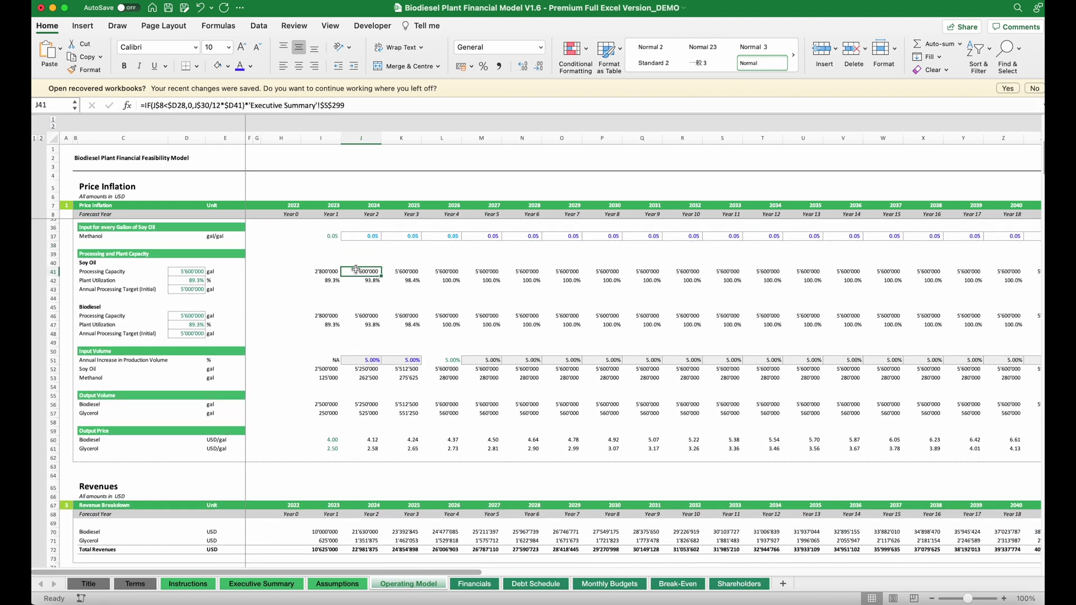
pyautogui.scroll(-1, 331, 267)
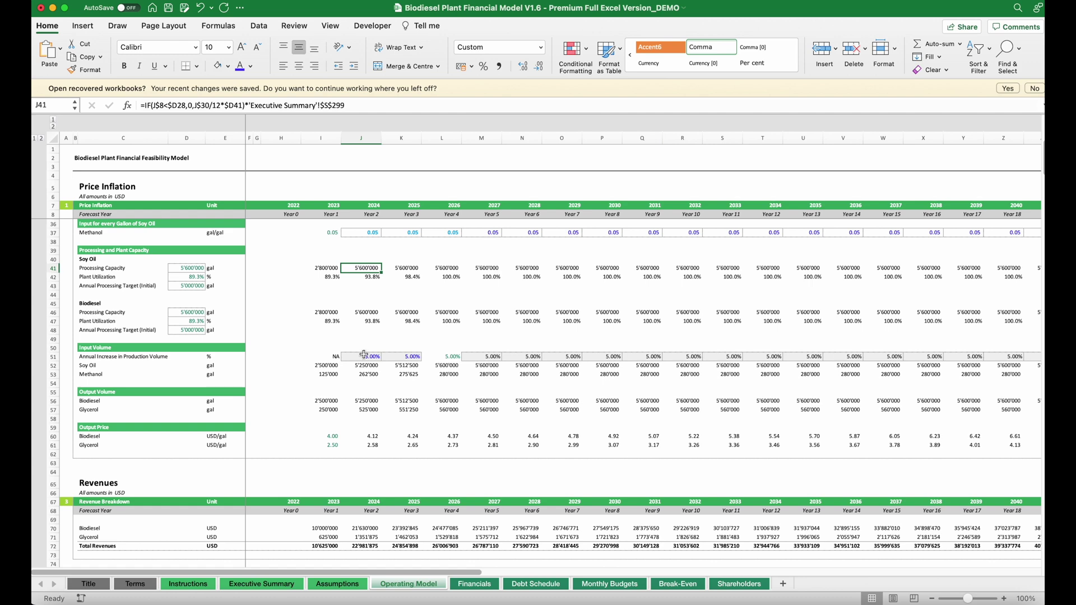
pyautogui.scroll(-5, 358, 379)
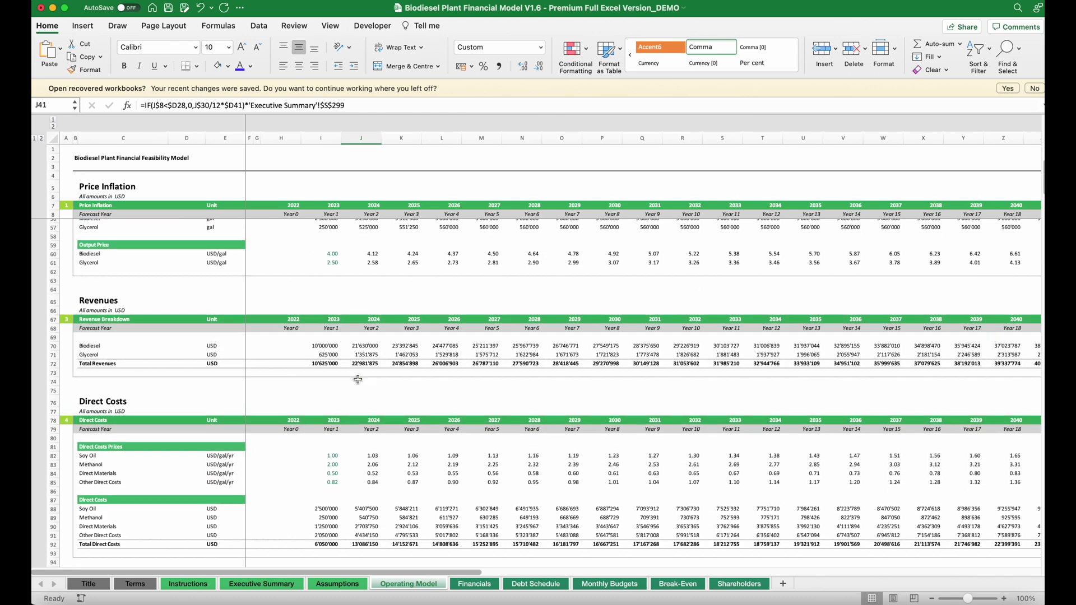
pyautogui.click(323, 405)
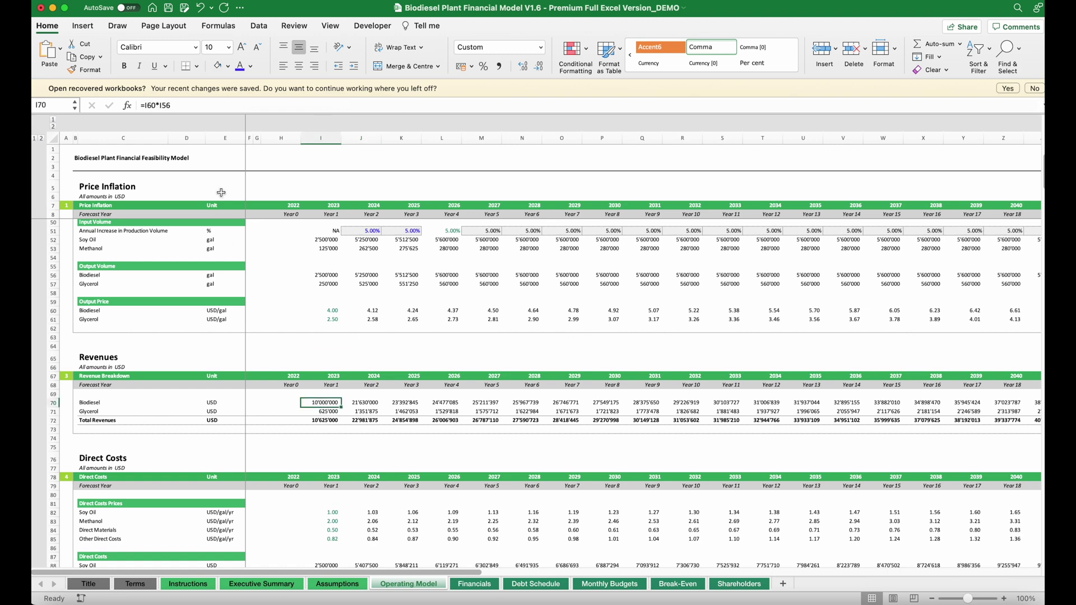
pyautogui.scroll(2, 286, 266)
pyautogui.click(268, 105)
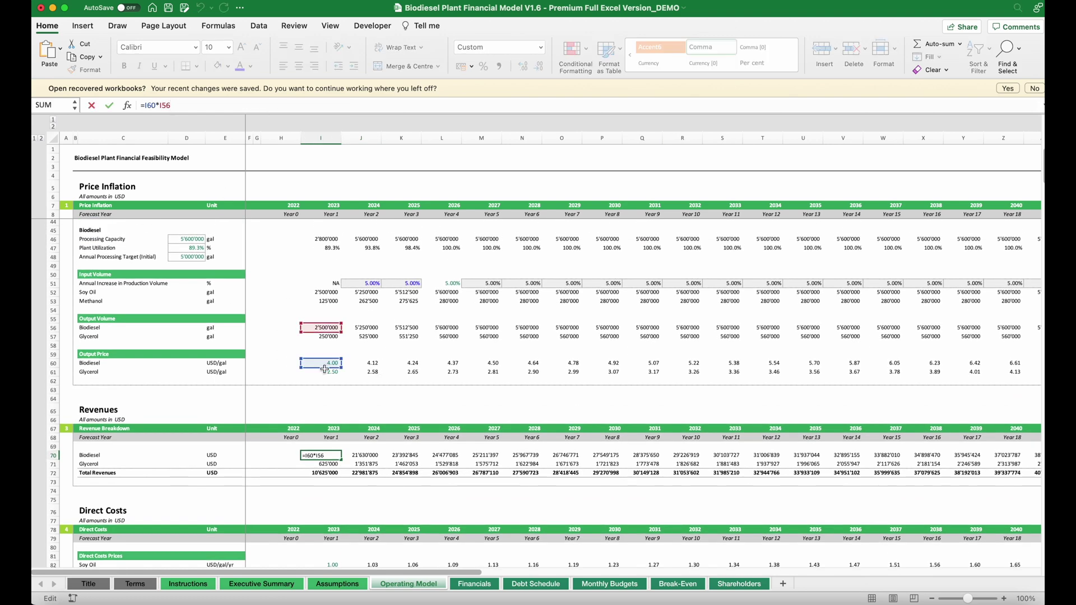
pyautogui.press('Escape')
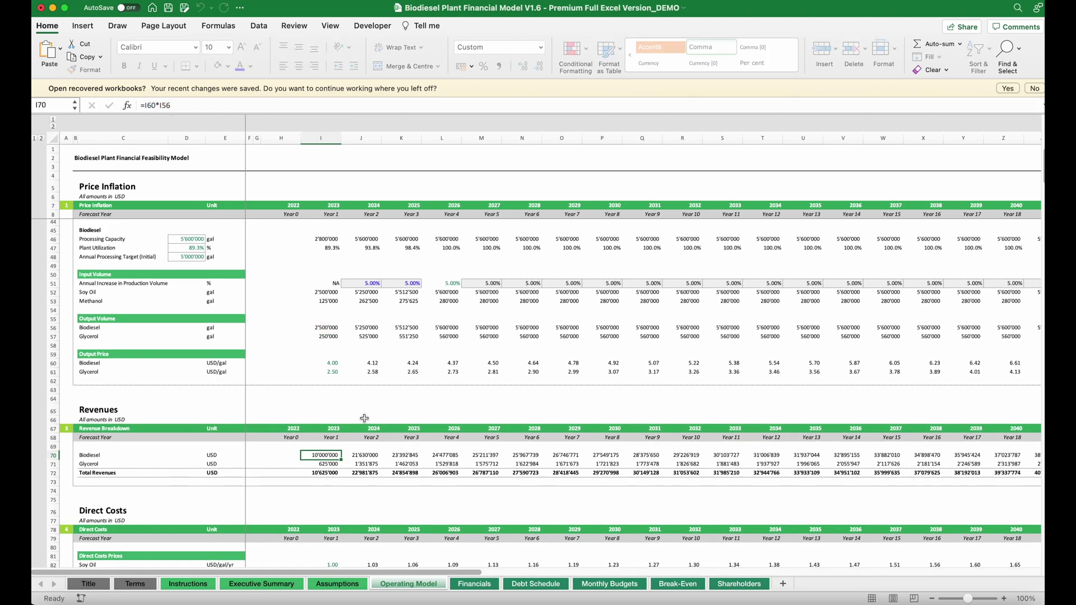
# - Scroll down to the depreciation section, then move on to the Financials sheet
pyautogui.scroll(-10, 327, 479)
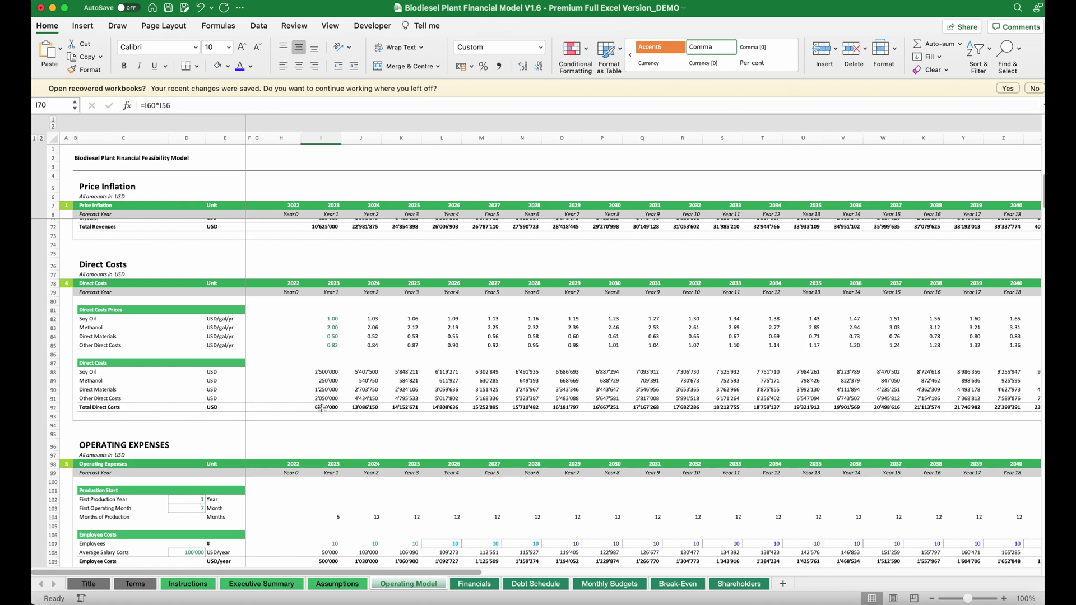
pyautogui.scroll(-10, 352, 484)
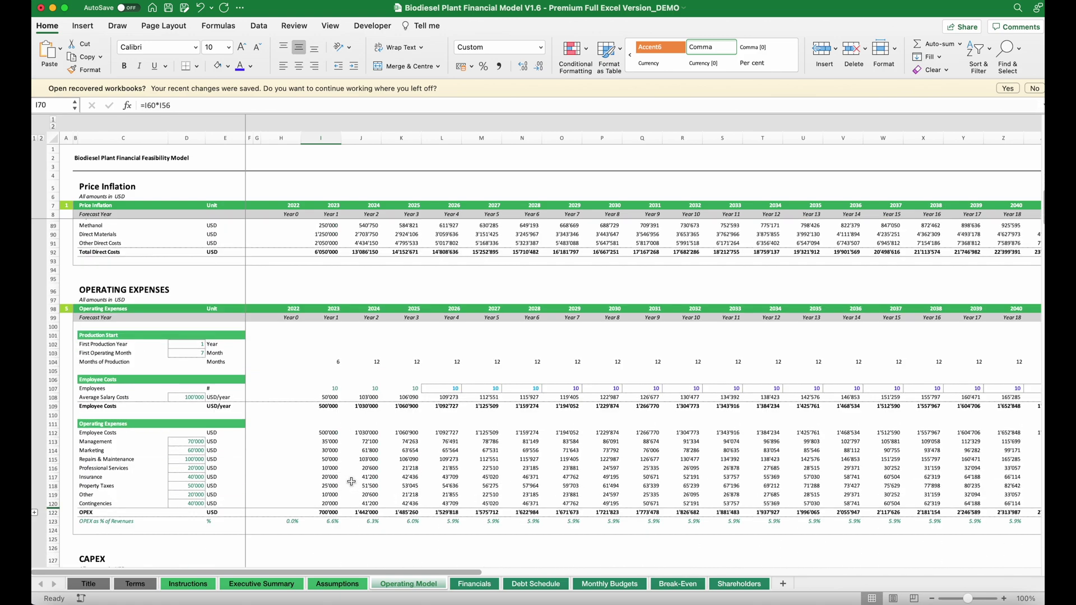
pyautogui.scroll(-20, 355, 432)
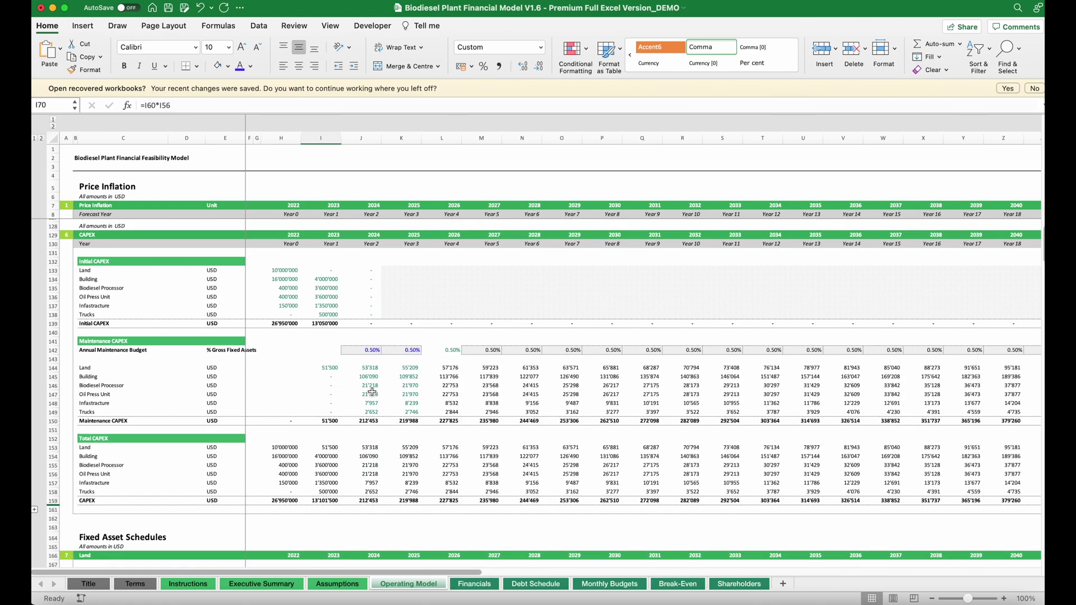
pyautogui.click(475, 584)
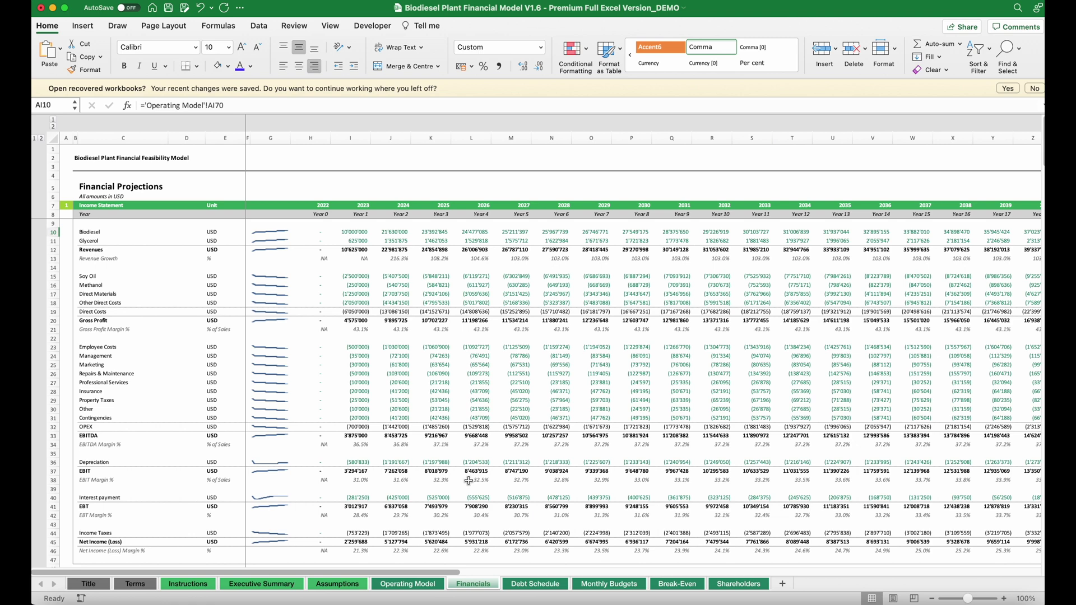
# - Highlight the EBITDA row, then scroll to the Cash Flow Statement showing 1'469'973 USD operating cash flow
pyautogui.click(53, 436)
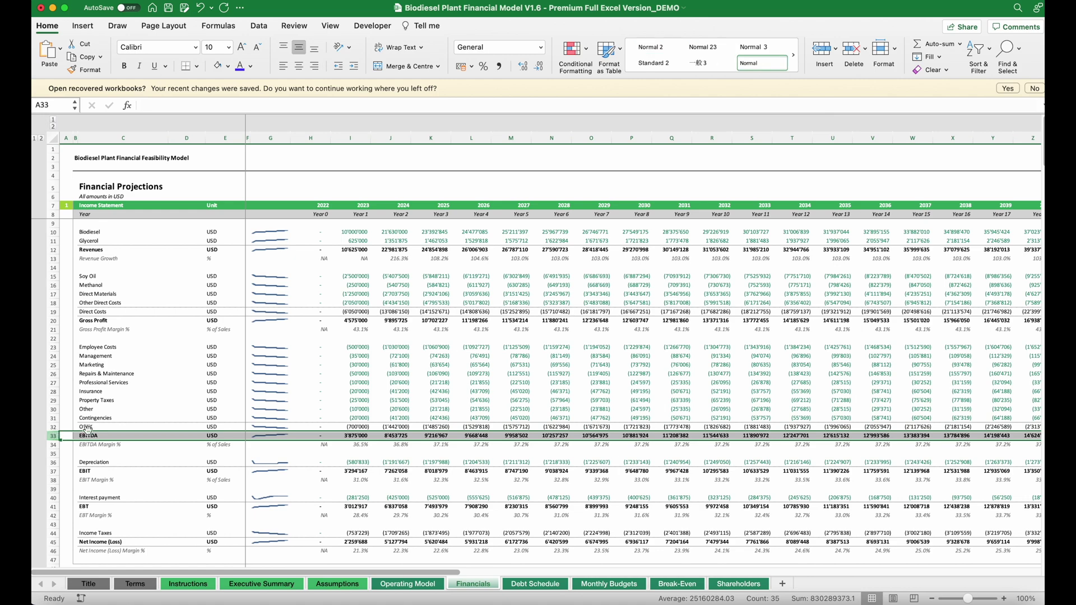
pyautogui.scroll(-5, 465, 369)
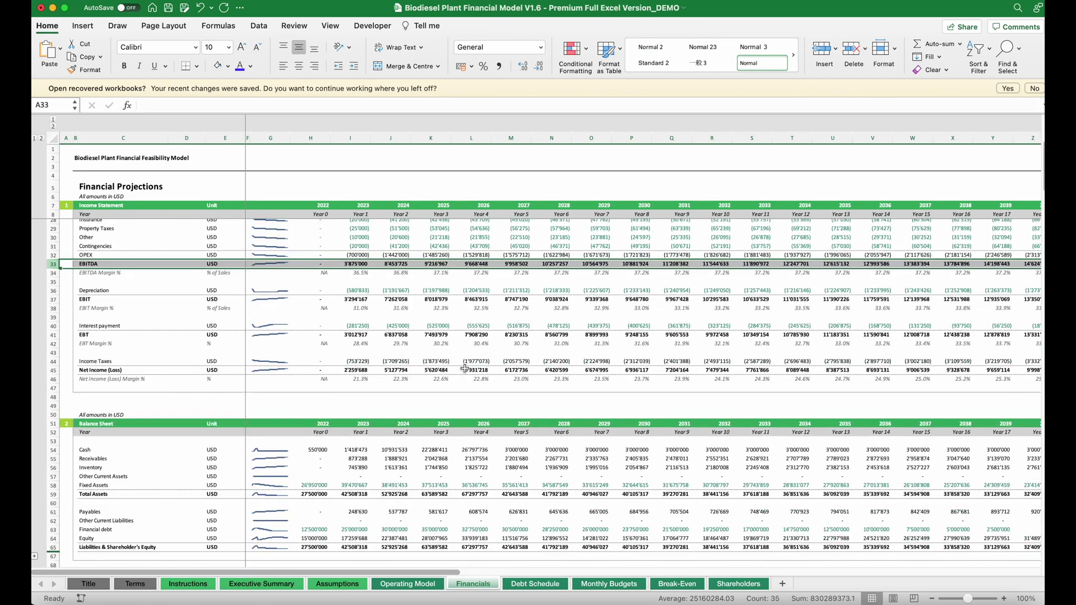
pyautogui.scroll(-6, 465, 369)
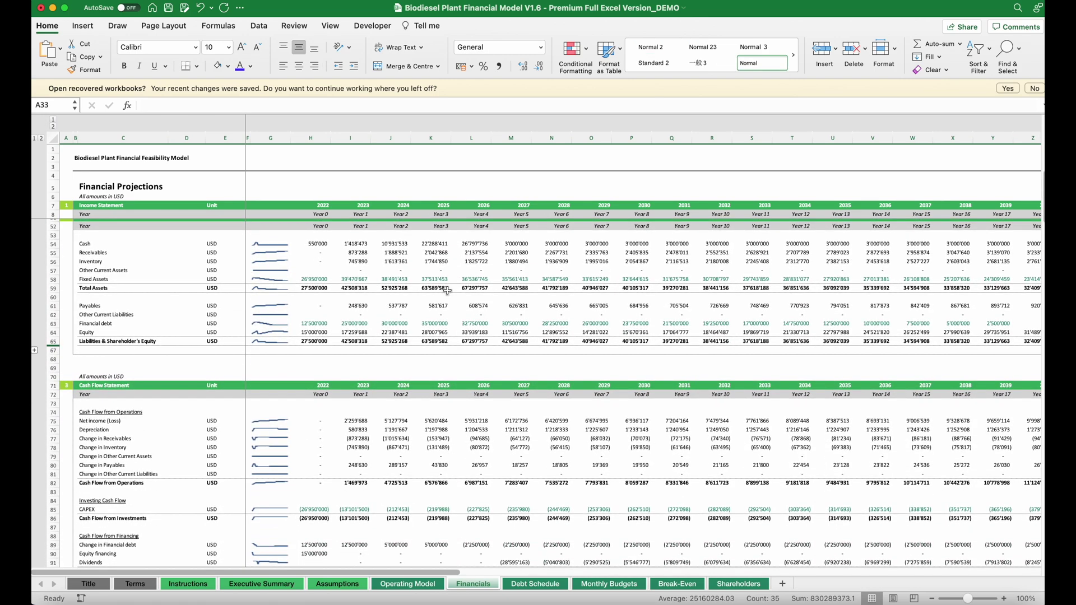
pyautogui.scroll(2, 446, 290)
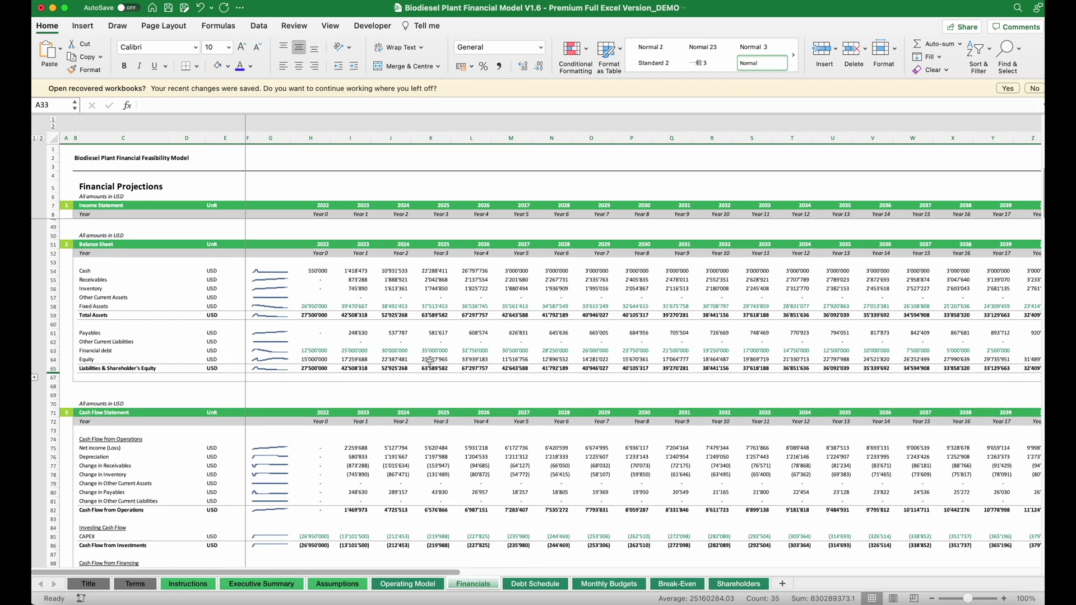
pyautogui.scroll(-4, 430, 361)
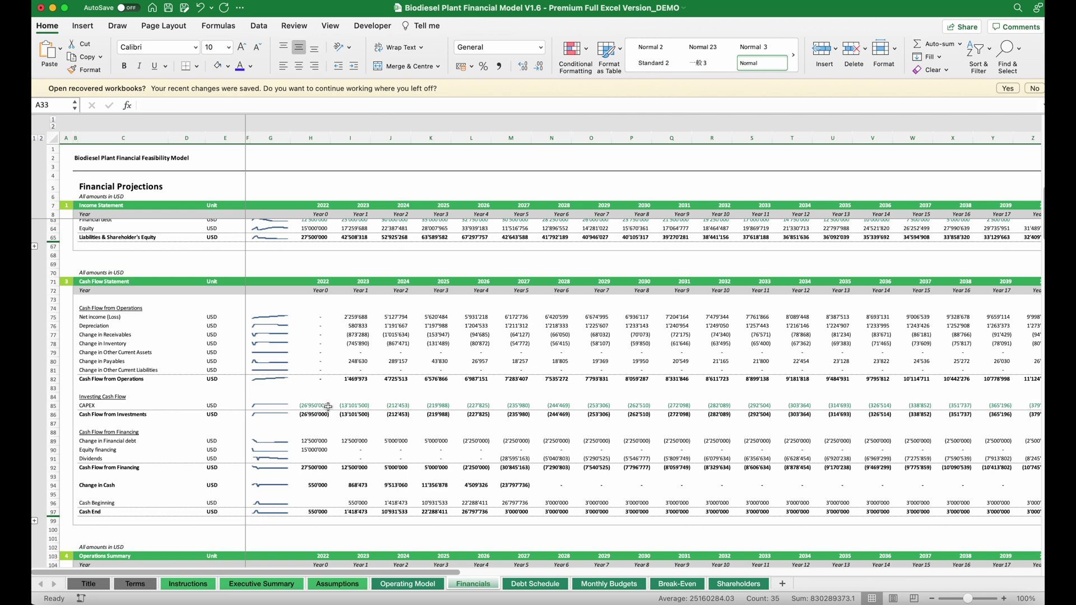
pyautogui.click(309, 414)
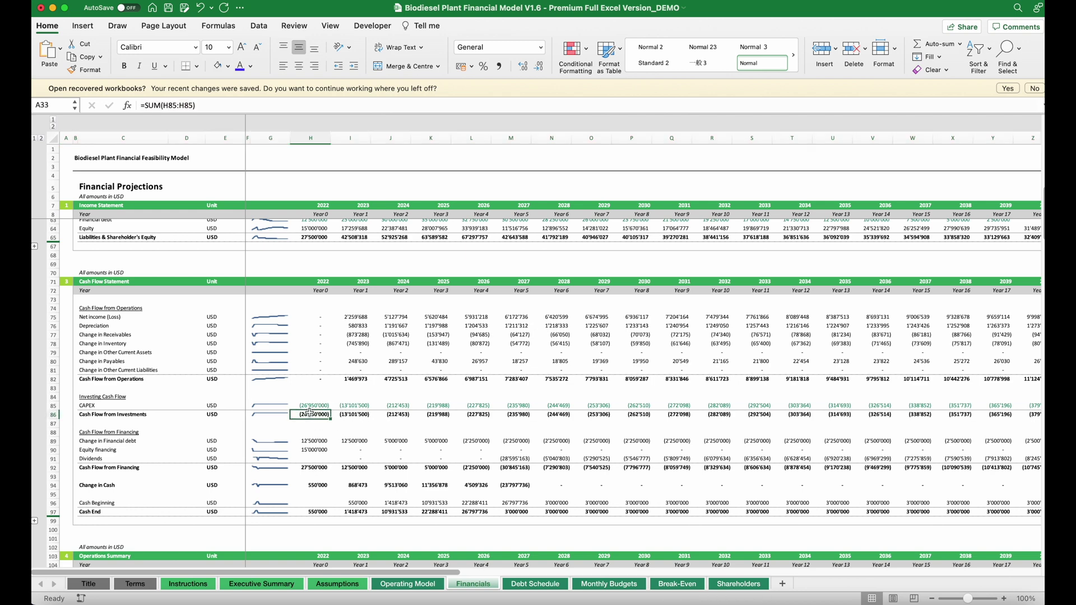
pyautogui.click(311, 466)
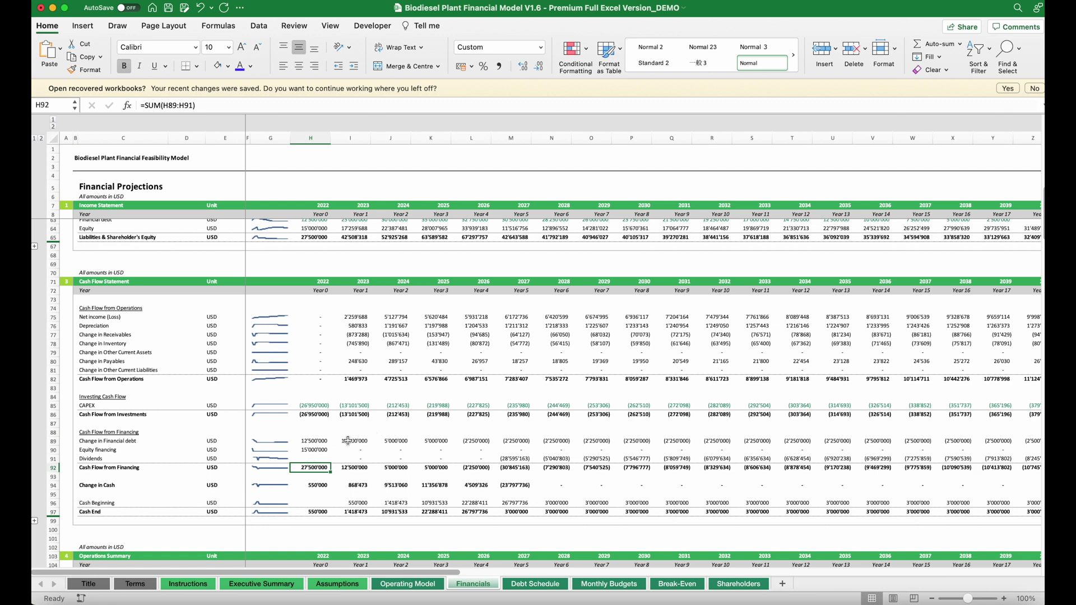
pyautogui.moveTo(317, 442); pyautogui.dragTo(433, 441)
pyautogui.click(477, 441)
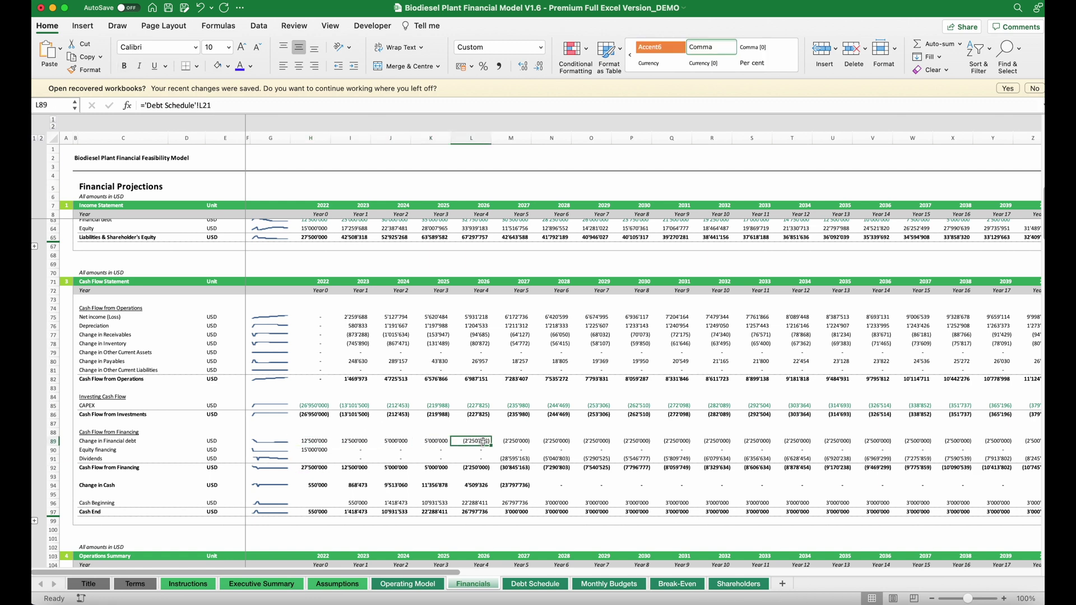
pyautogui.click(535, 459)
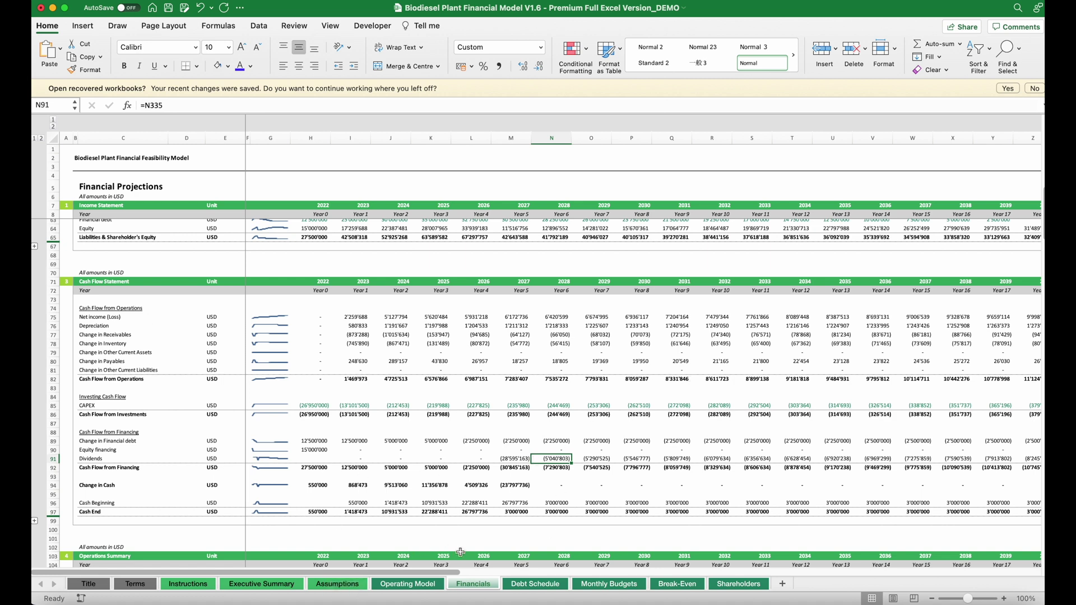
# - On the Debt Schedule sheet, select the bank covenant threshold values
pyautogui.click(526, 584)
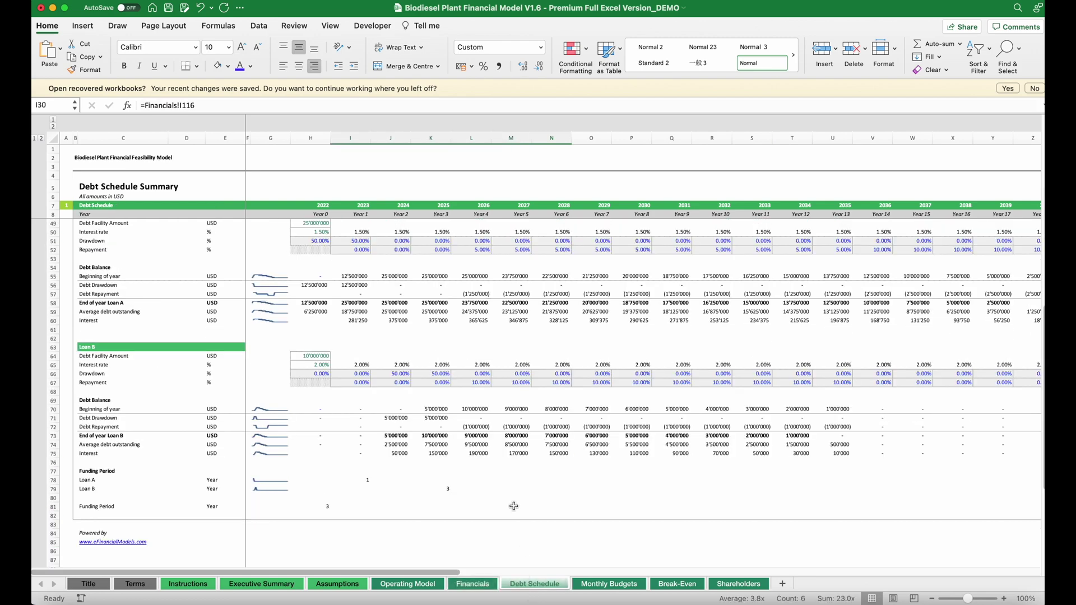
pyautogui.scroll(5, 513, 504)
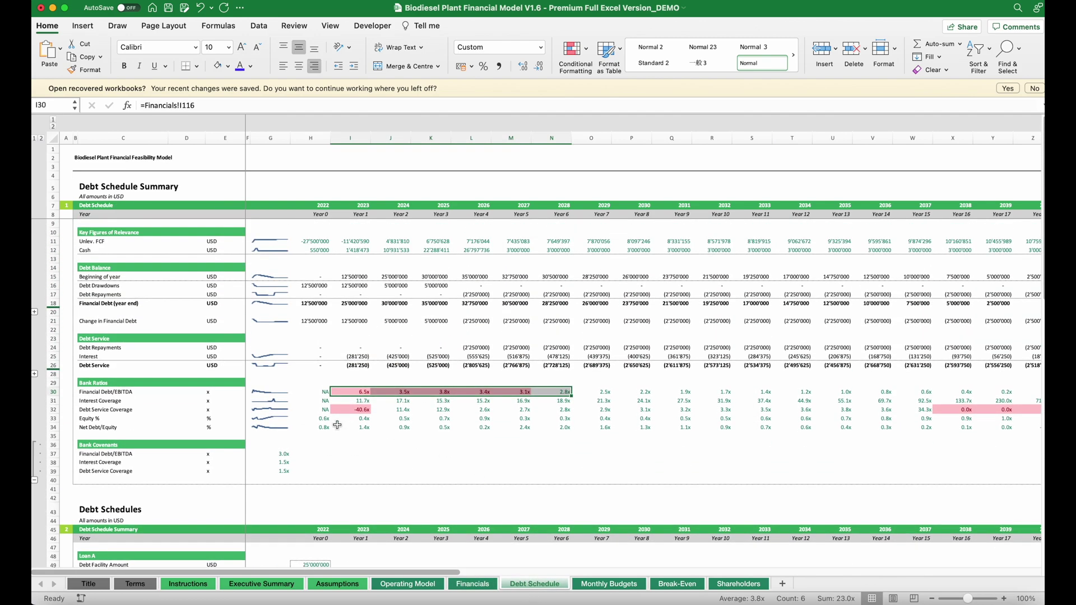
pyautogui.moveTo(279, 454); pyautogui.dragTo(278, 473)
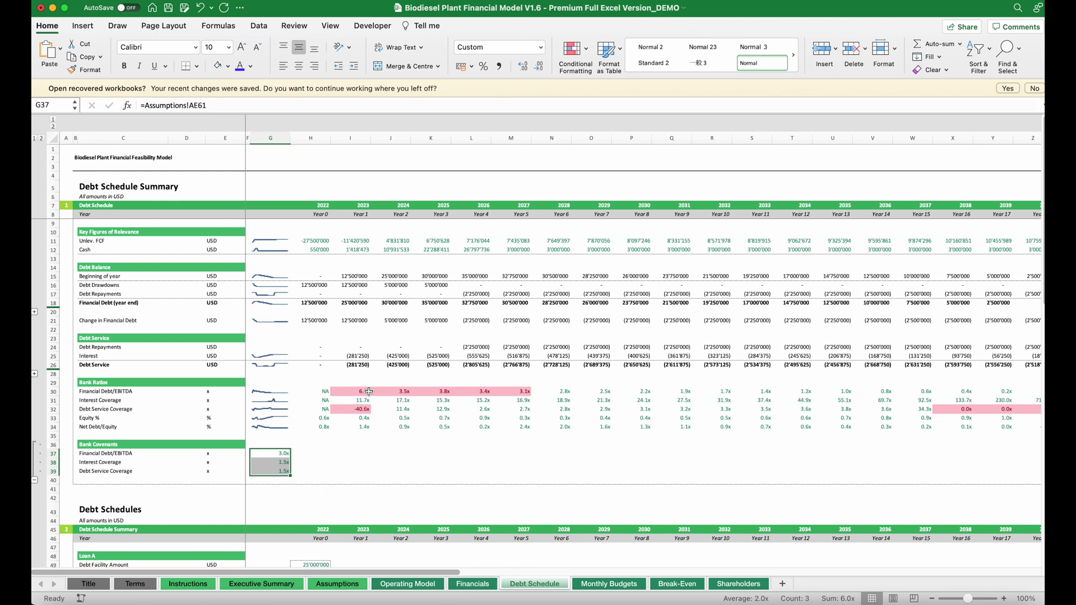
# - Review Loan A's facility amount, drawdown percentages and summed 2026–2034 repayment percentages
pyautogui.scroll(-10, 410, 338)
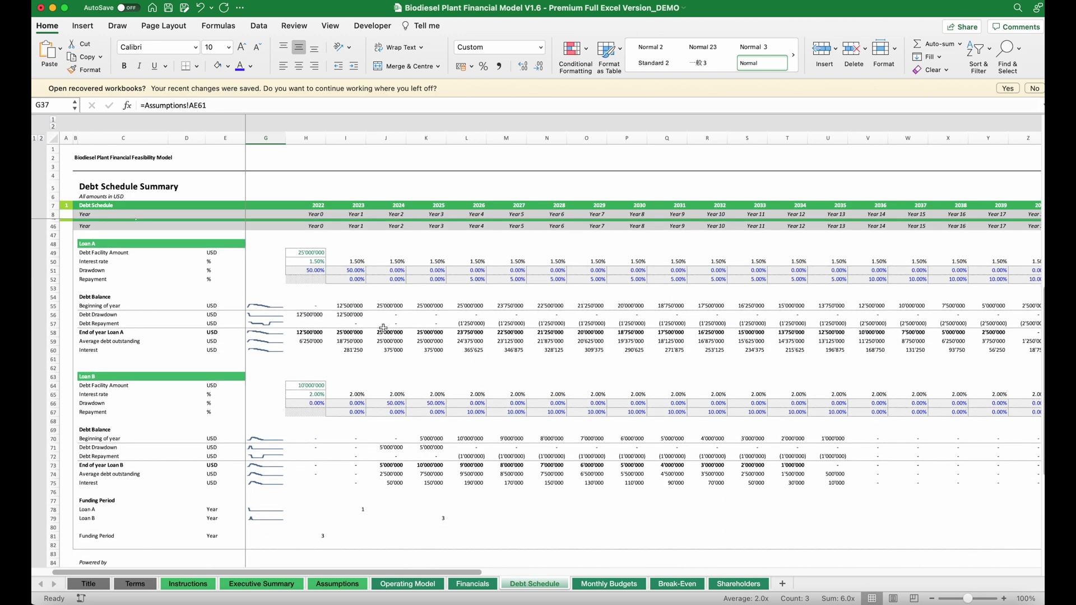
pyautogui.click(311, 253)
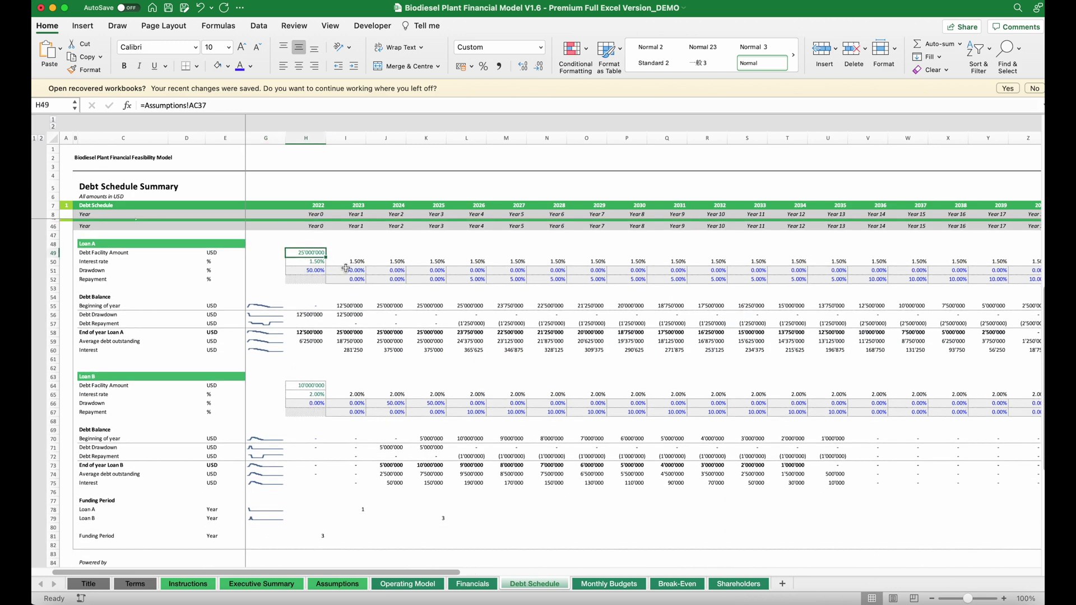
pyautogui.moveTo(311, 271); pyautogui.dragTo(347, 273)
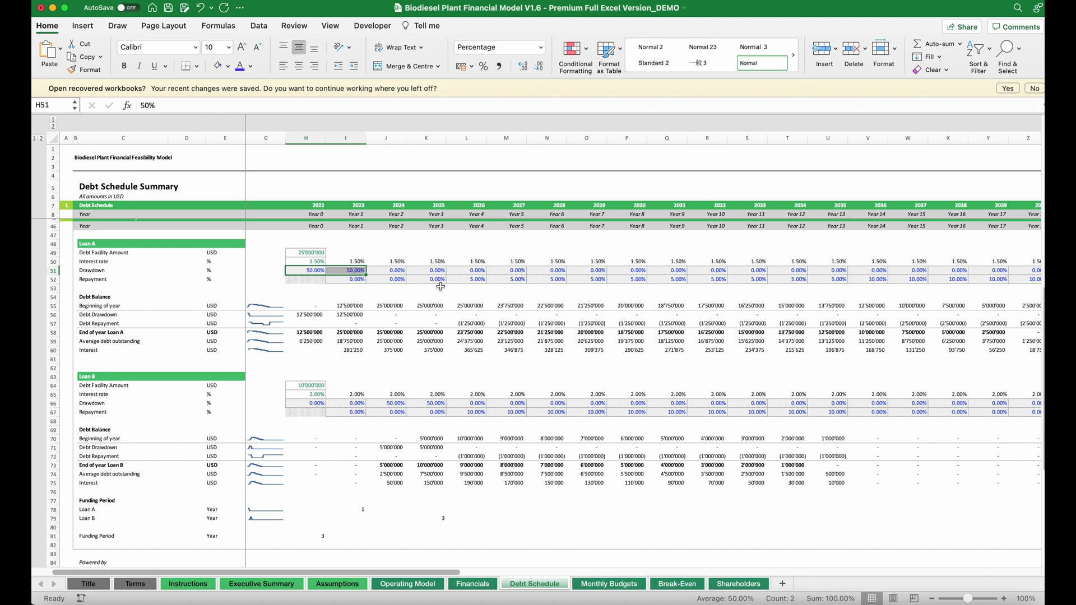
pyautogui.moveTo(467, 280); pyautogui.dragTo(799, 279)
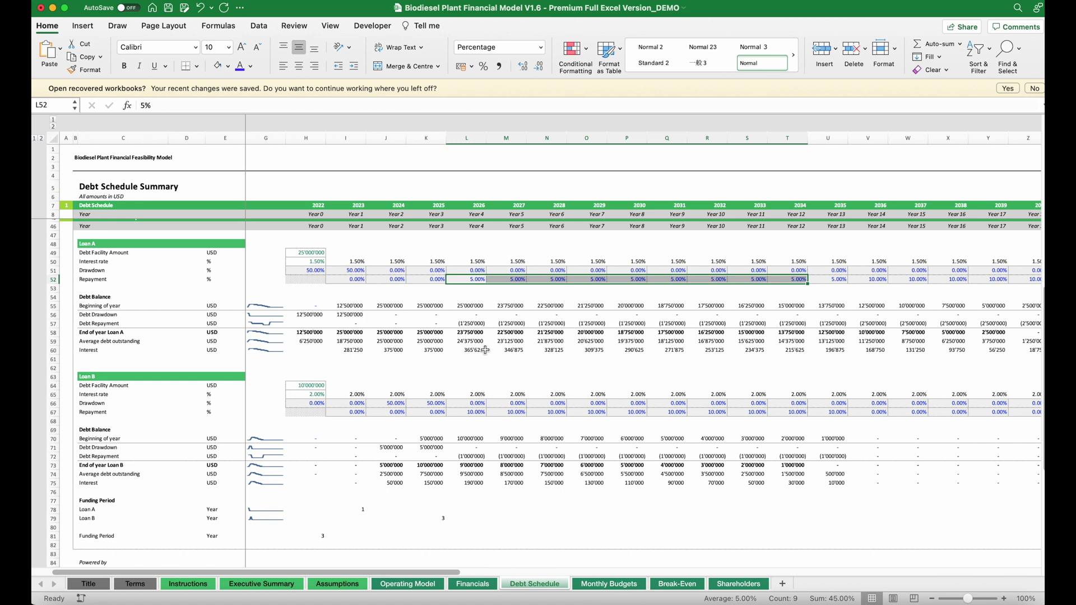
pyautogui.click(278, 585)
# - Scroll past the Executive Summary charts to Financial Metrics: 18.2% unlevered IRR, 39.2% levered IRR
pyautogui.hscroll(5, 775, 358)
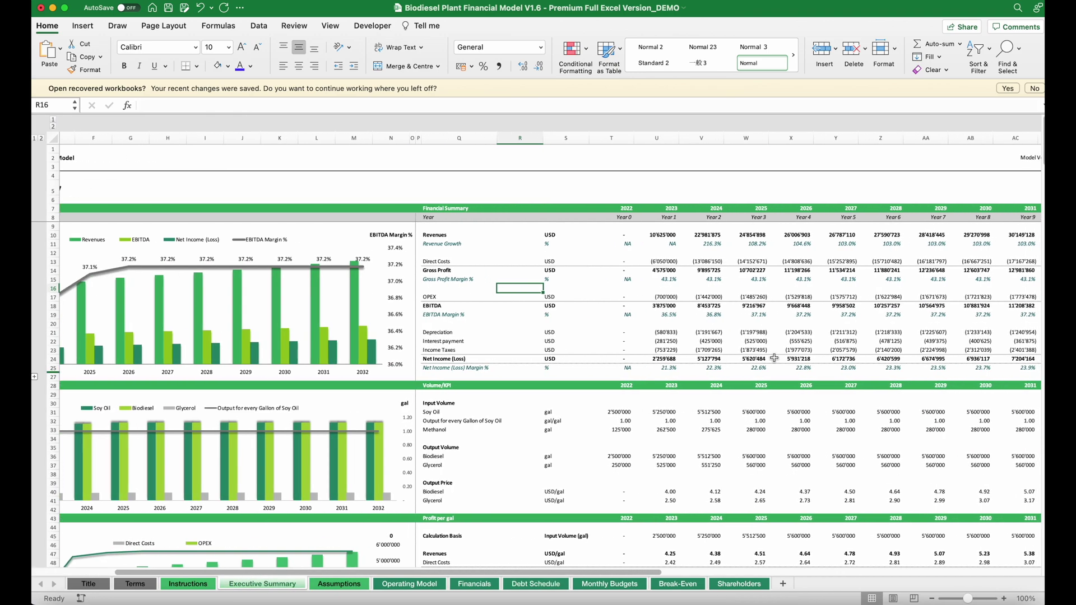
pyautogui.hscroll(-4, 746, 337)
pyautogui.hscroll(6, 717, 320)
pyautogui.hscroll(5, 448, 269)
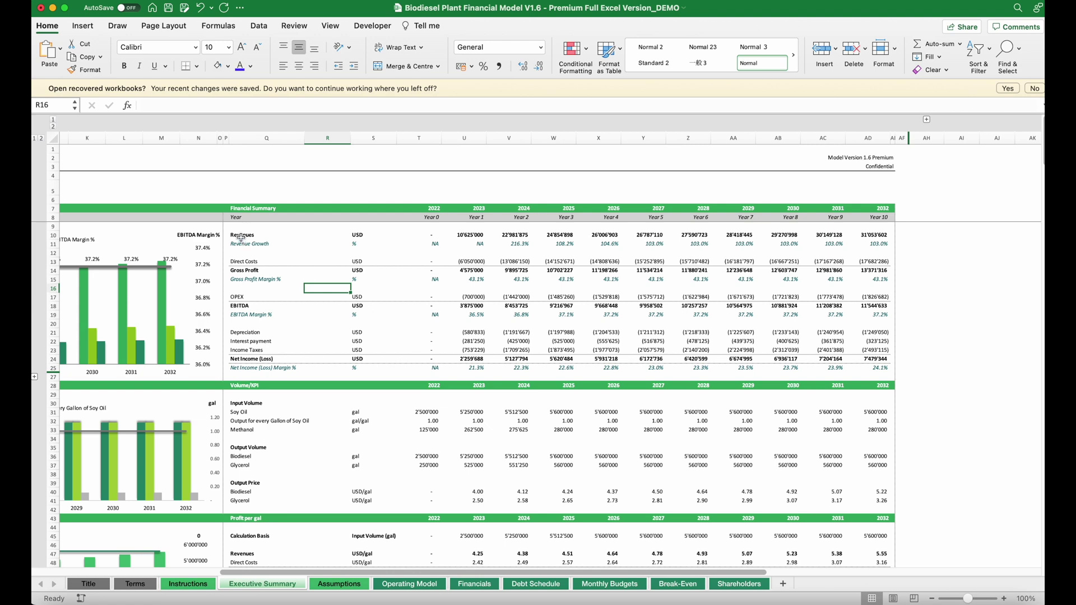
pyautogui.hscroll(-6, 572, 303)
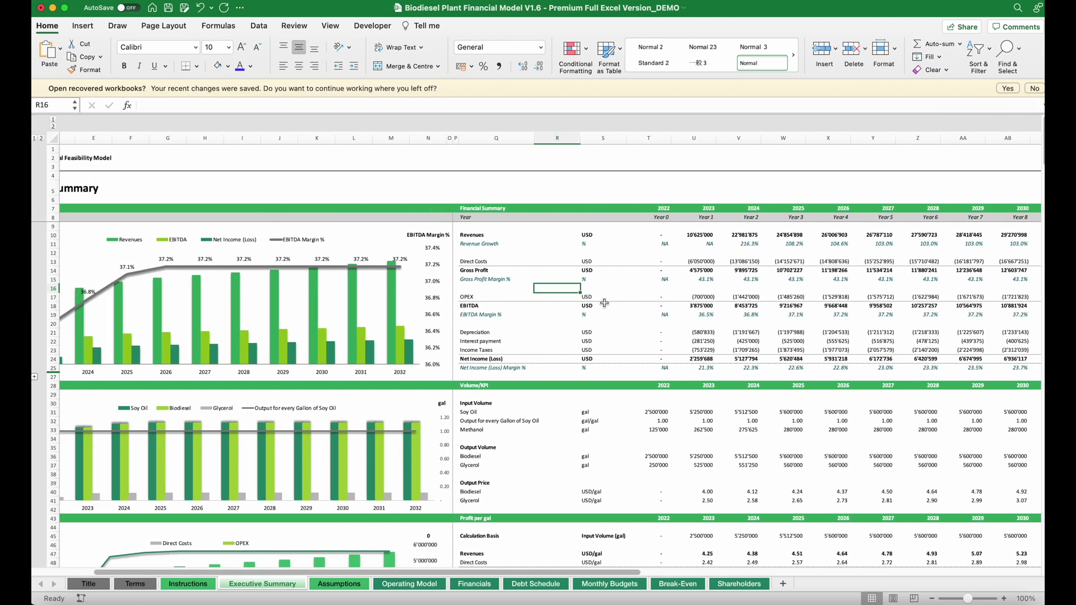
pyautogui.scroll(-5, 692, 434)
pyautogui.hscroll(-3, 692, 434)
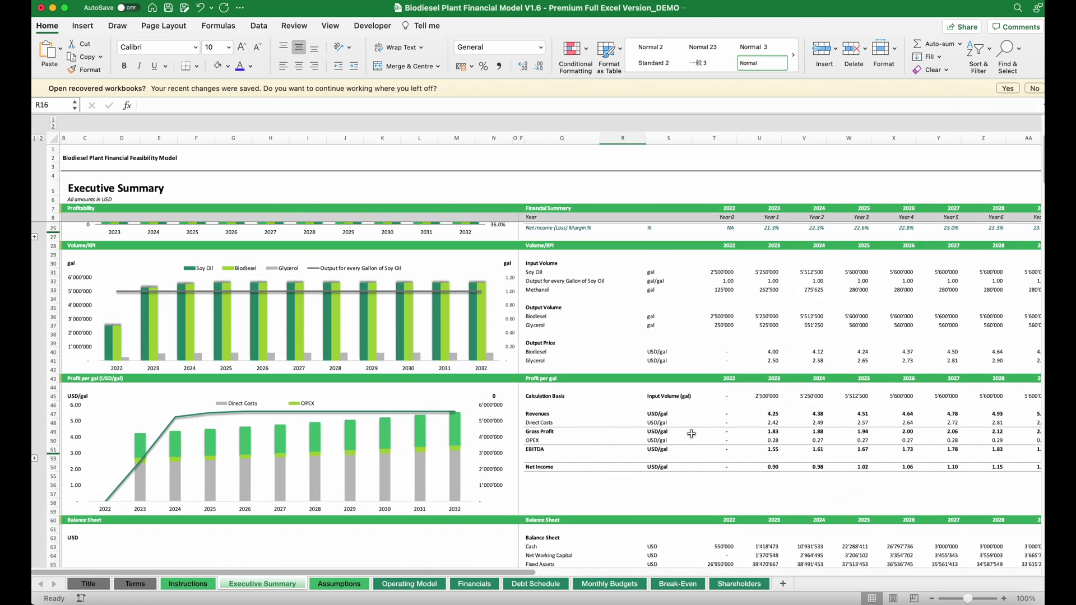
pyautogui.scroll(3, 692, 434)
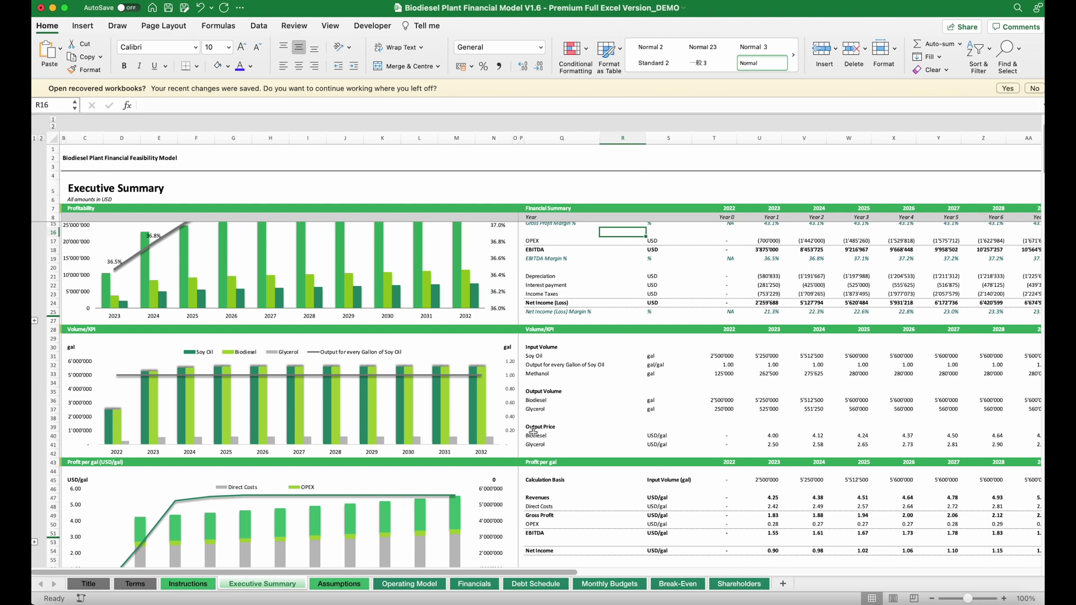
pyautogui.scroll(-8, 569, 415)
pyautogui.scroll(-12, 570, 415)
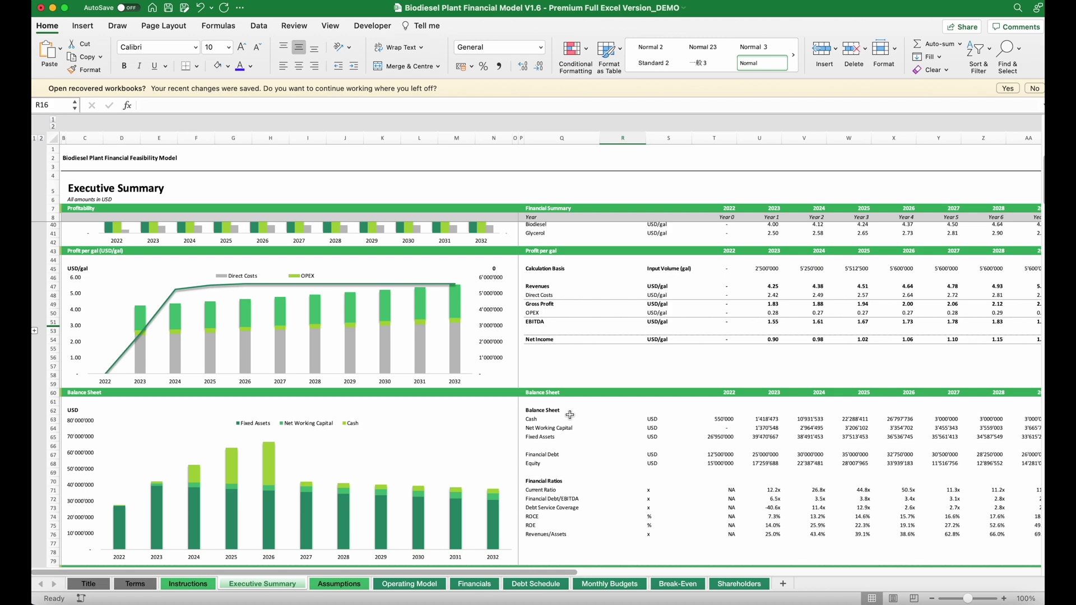
pyautogui.scroll(-1, 569, 415)
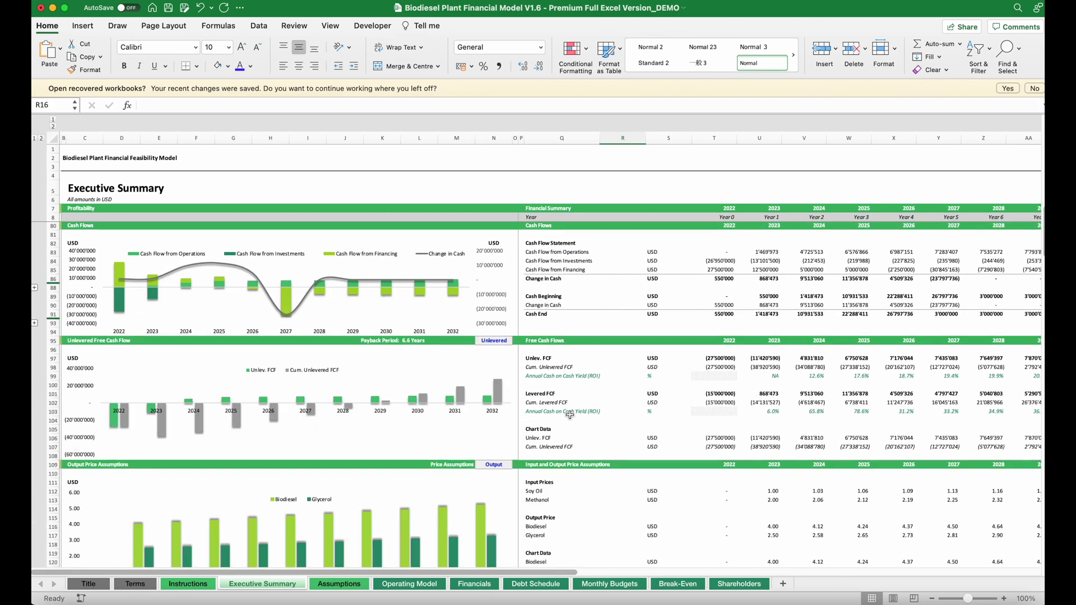
pyautogui.scroll(-20, 570, 415)
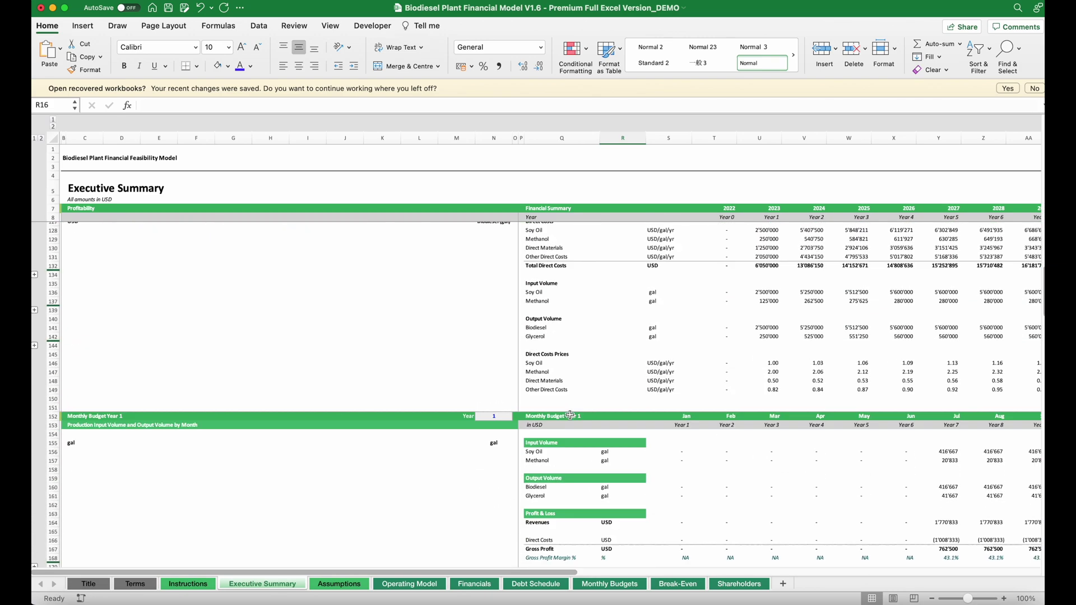
pyautogui.scroll(-10, 569, 414)
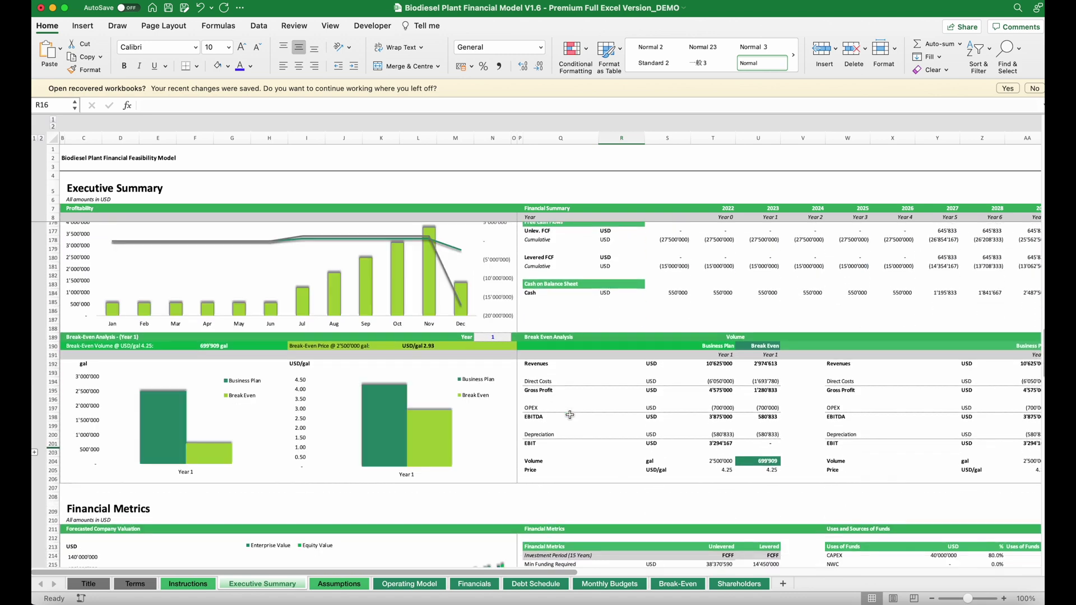
pyautogui.scroll(-7, 570, 415)
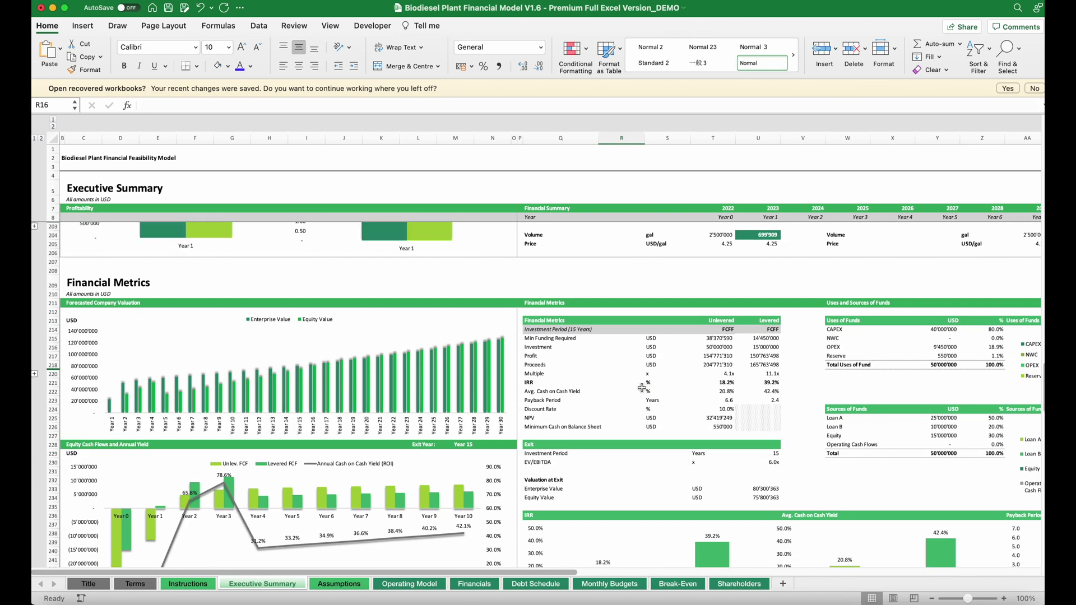
pyautogui.moveTo(541, 383); pyautogui.dragTo(761, 382)
pyautogui.press('super+b')
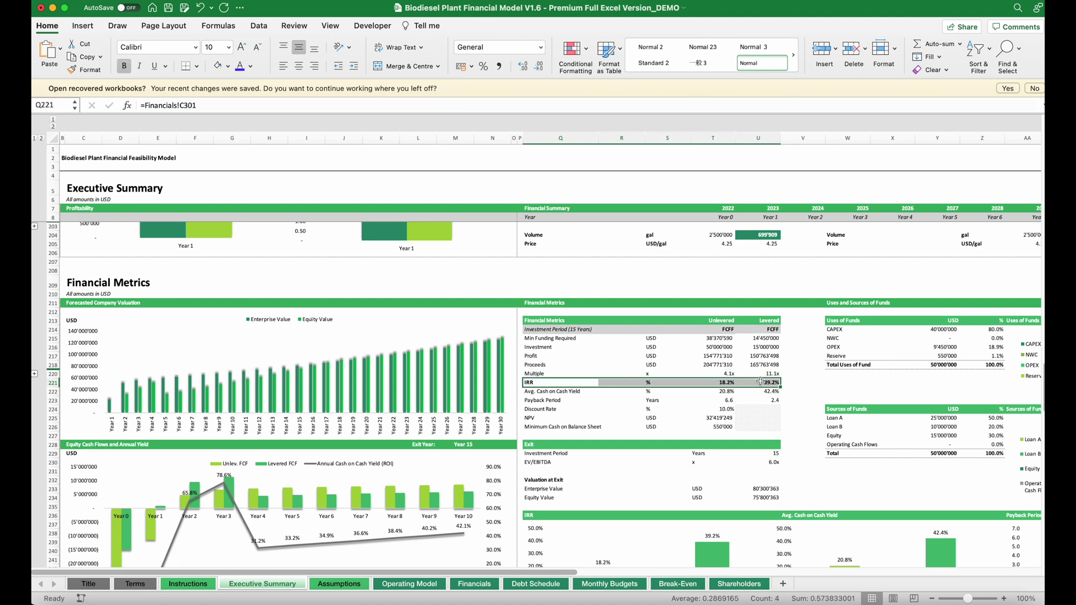
pyautogui.click(723, 382)
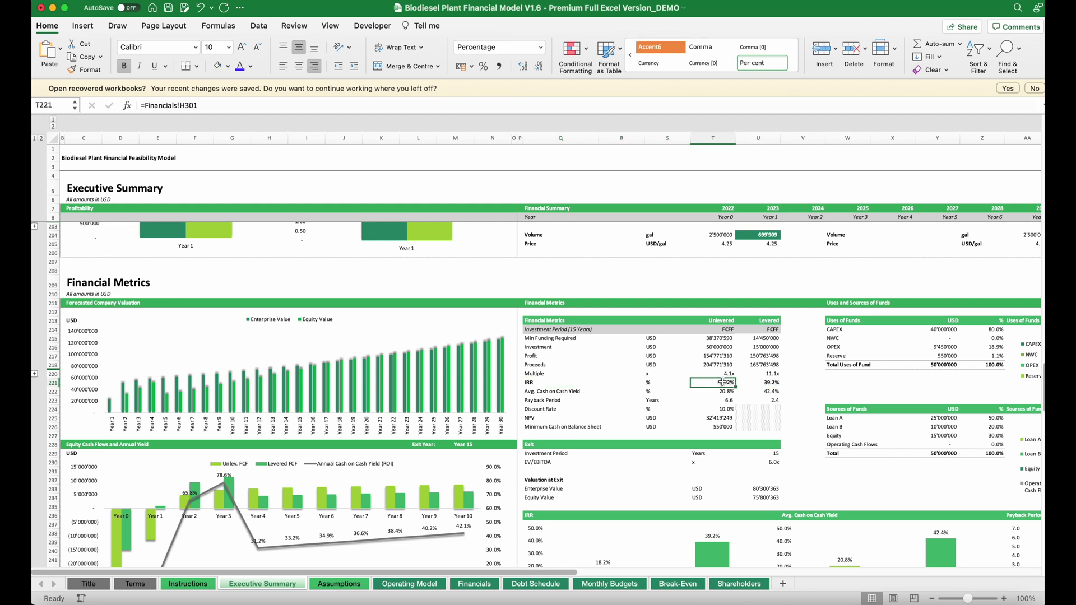
pyautogui.click(717, 412)
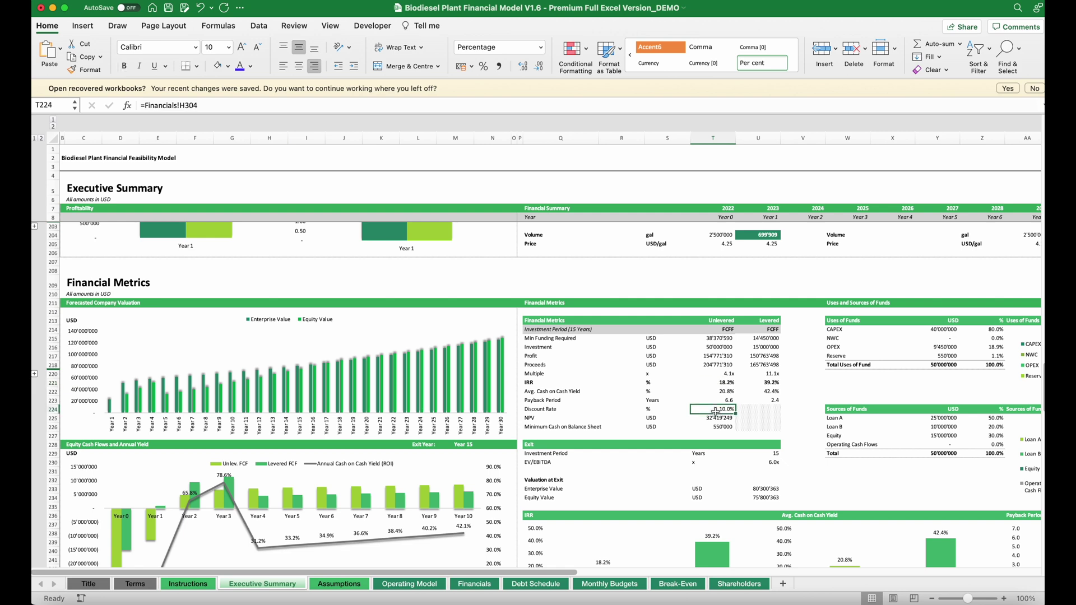
pyautogui.moveTo(729, 379); pyautogui.dragTo(751, 415)
pyautogui.scroll(-20, 752, 415)
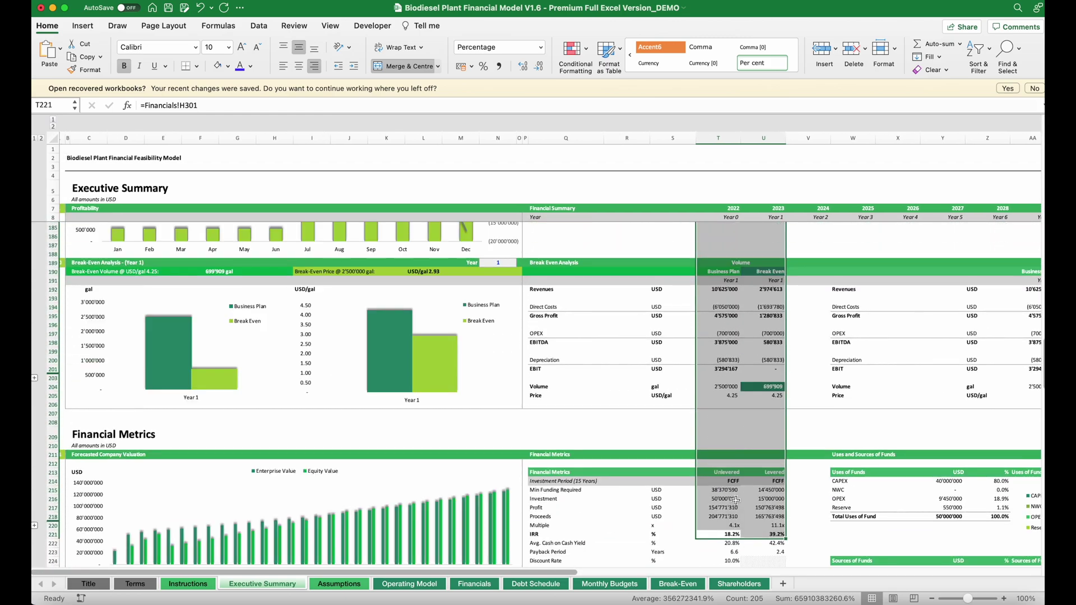
pyautogui.scroll(-3, 735, 500)
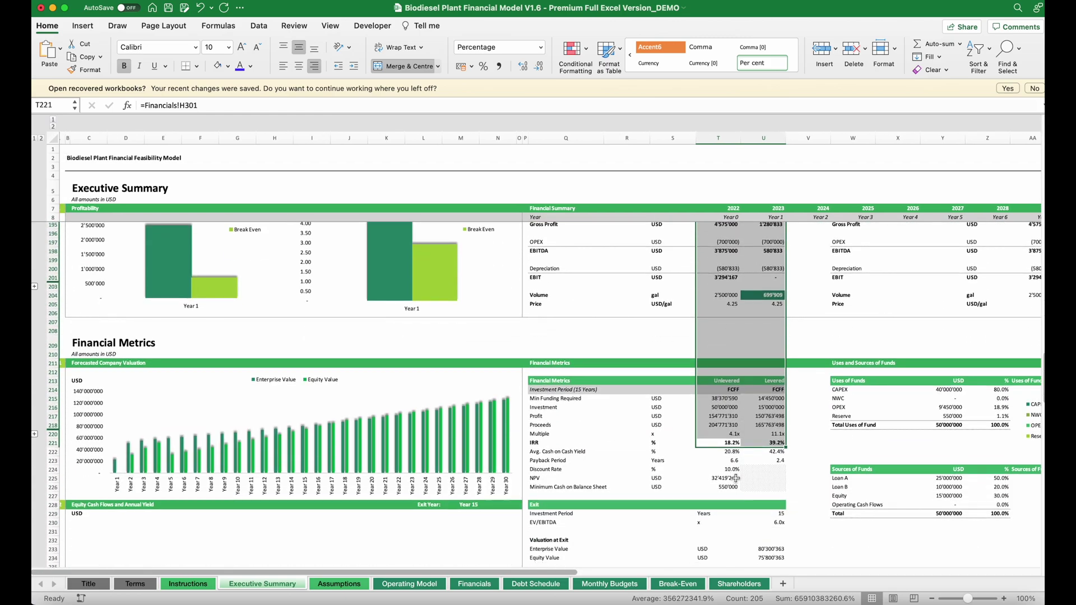
pyautogui.click(728, 443)
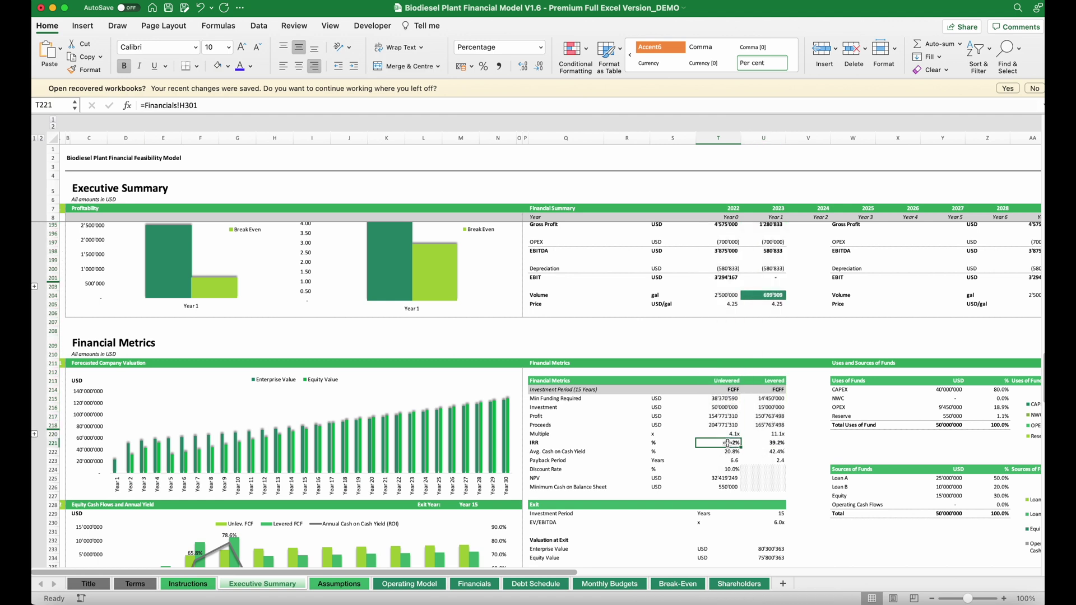
pyautogui.click(766, 445)
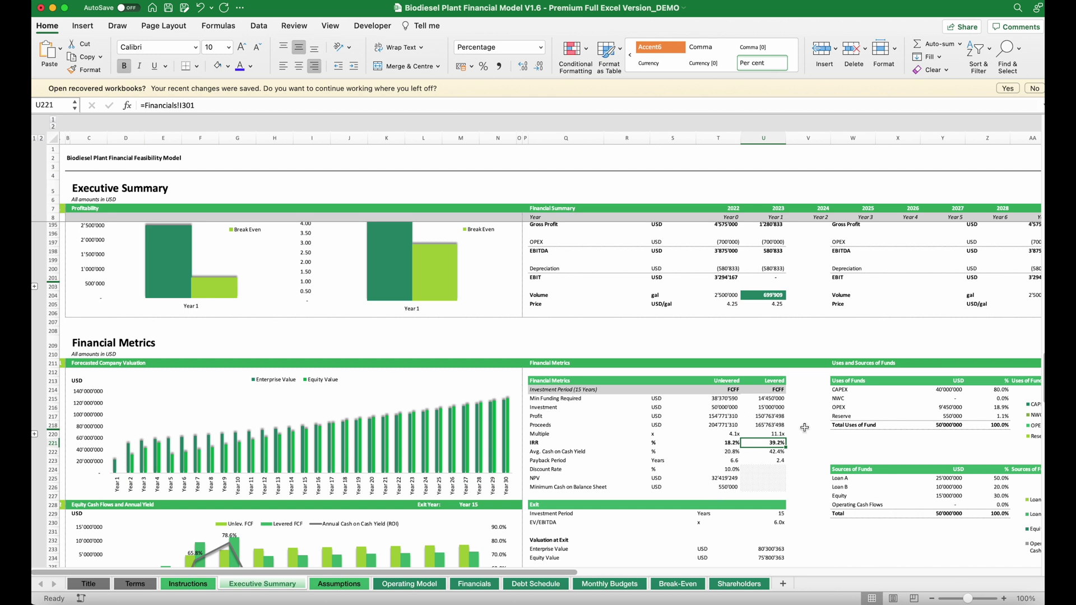
pyautogui.hscroll(5, 805, 428)
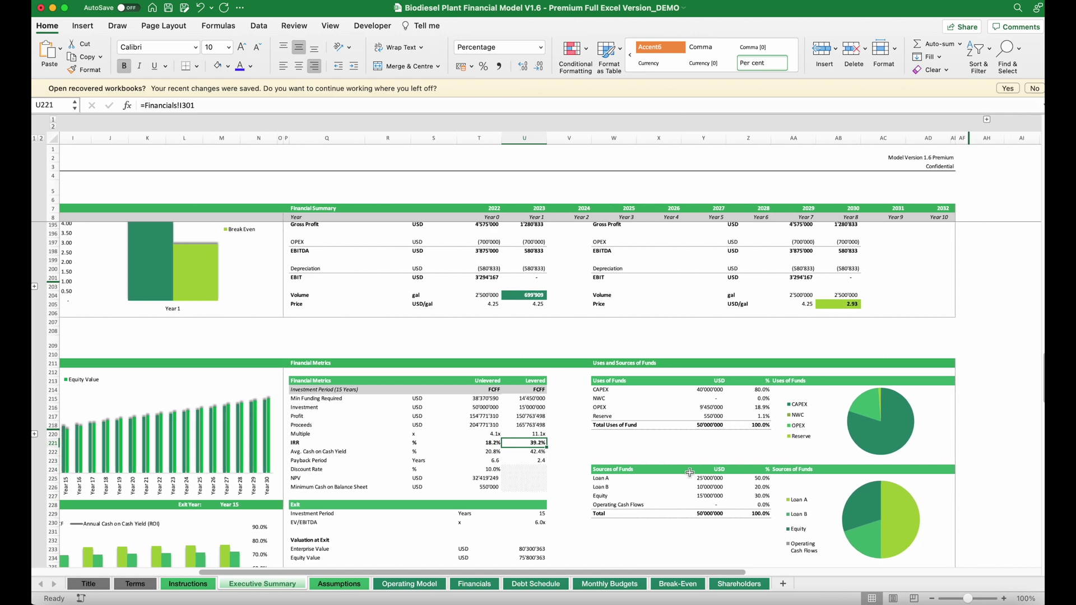
pyautogui.hscroll(-5, 690, 473)
pyautogui.scroll(5, 673, 352)
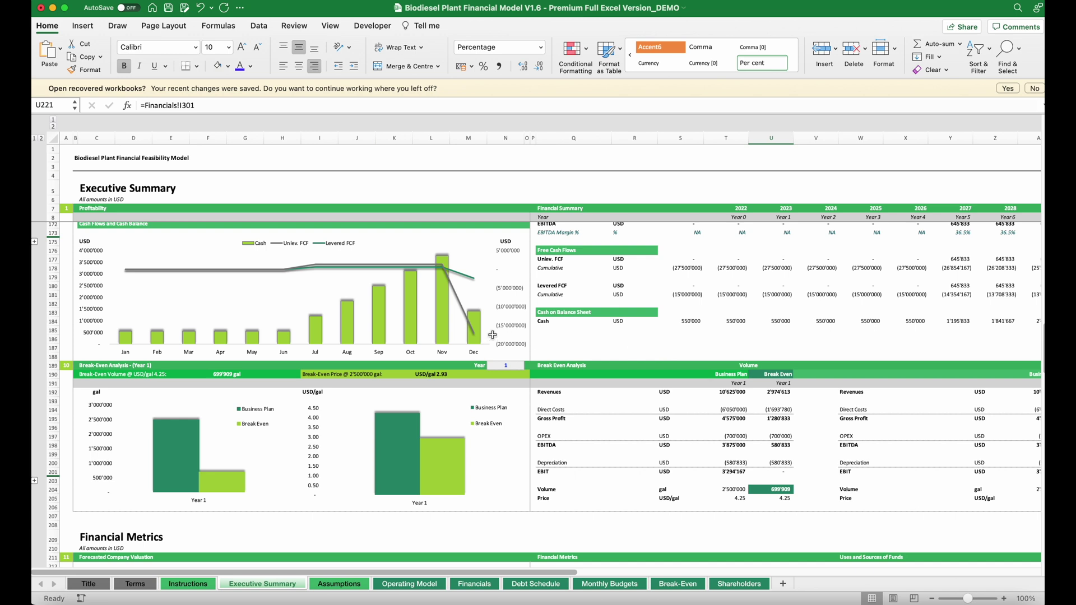
# - Set the break-even year in N189 to Year 3
pyautogui.click(504, 365)
pyautogui.click(528, 364)
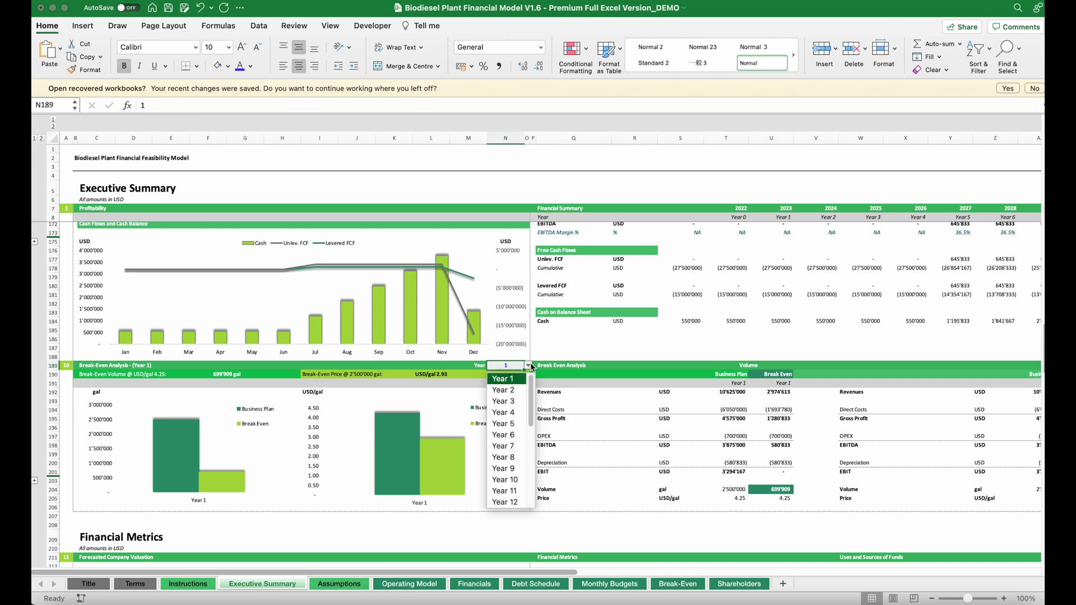
pyautogui.click(513, 402)
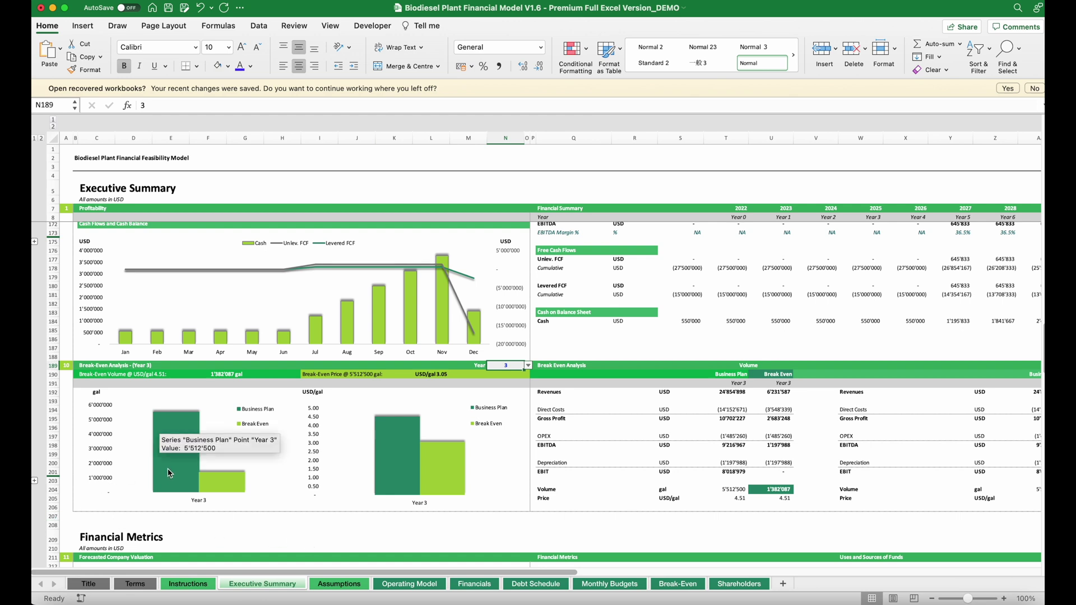
# - Inspect the Break-Even Volume label formula and the break-even volume and price charts
pyautogui.click(93, 376)
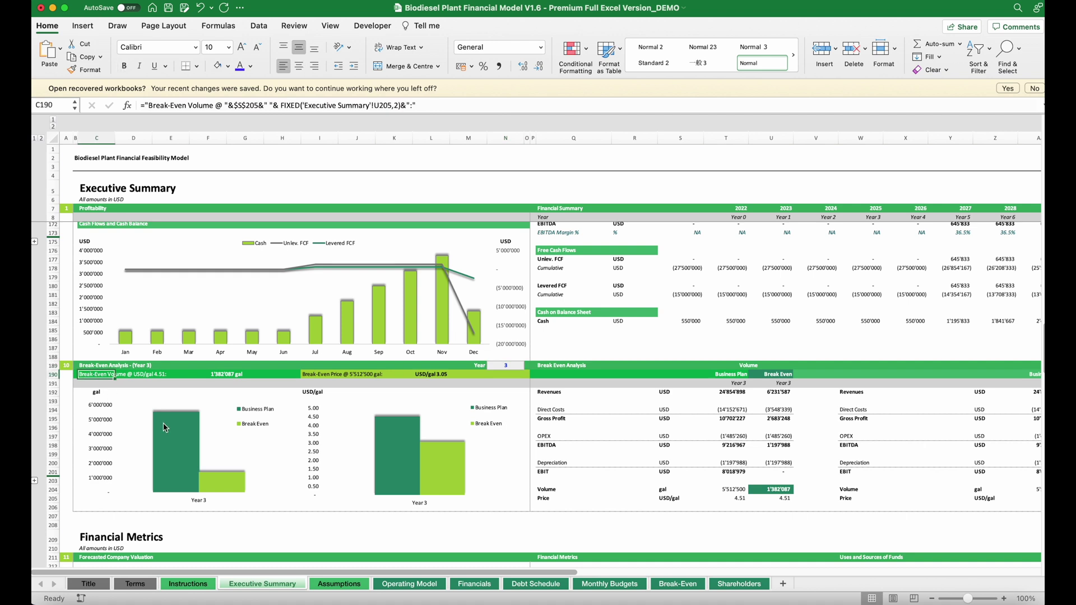
pyautogui.moveTo(164, 423)
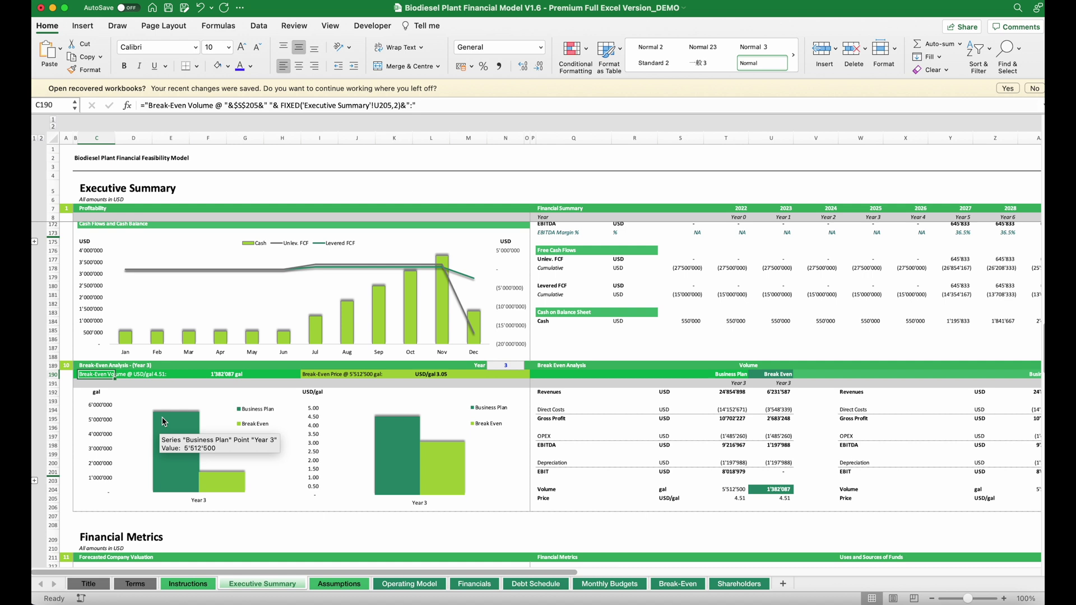
pyautogui.click(245, 491)
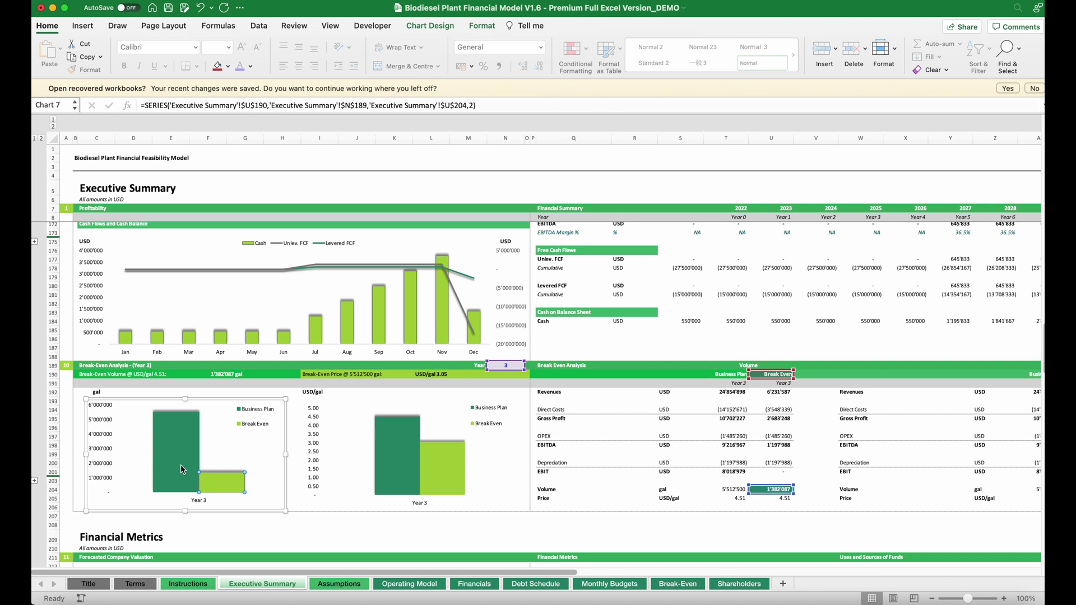
pyautogui.click(114, 379)
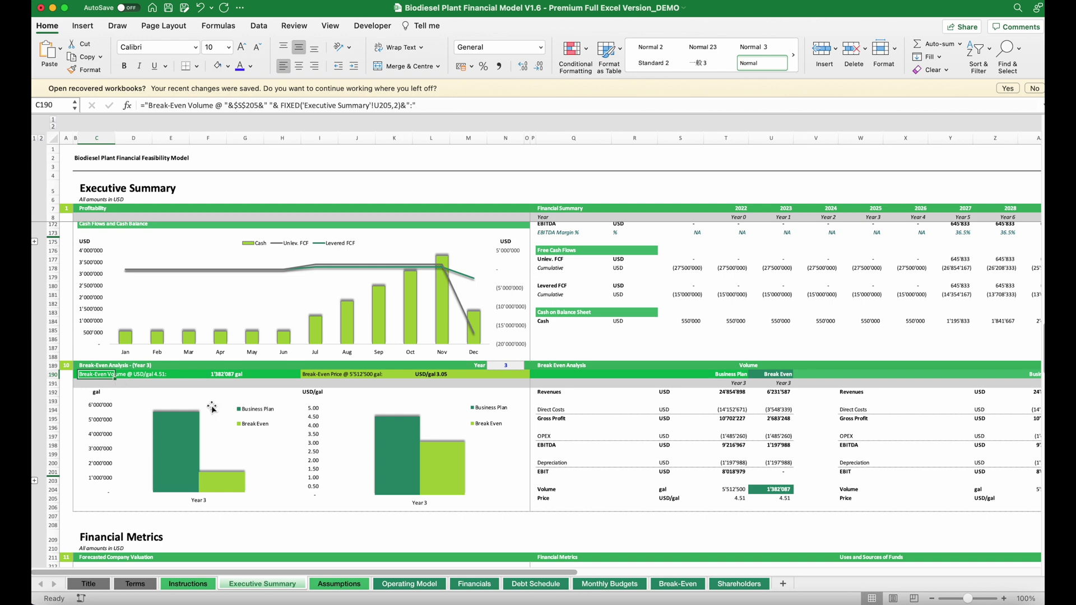
pyautogui.click(458, 472)
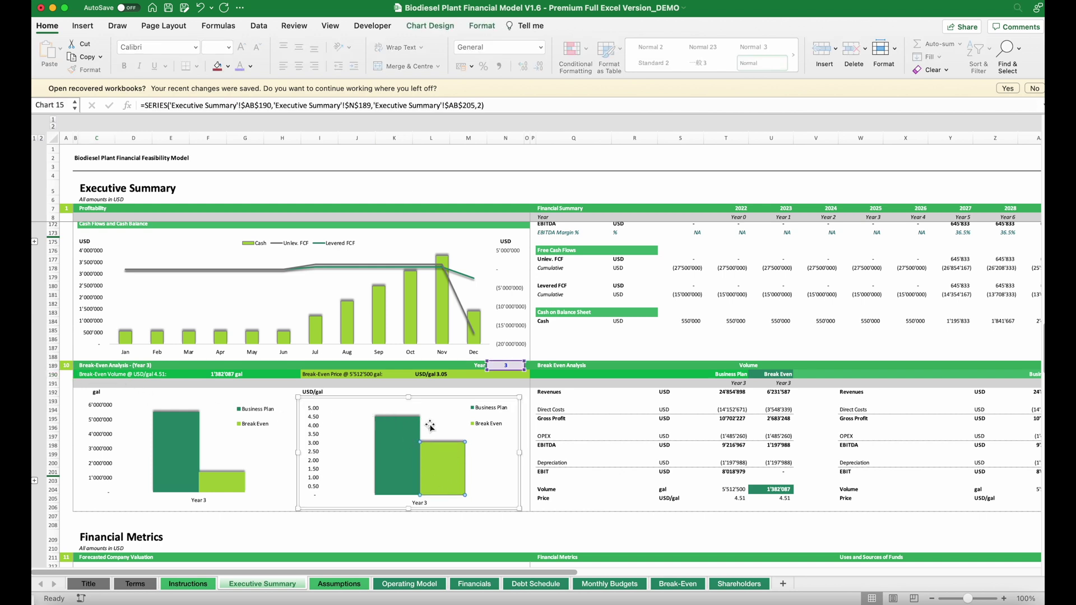
pyautogui.moveTo(433, 440)
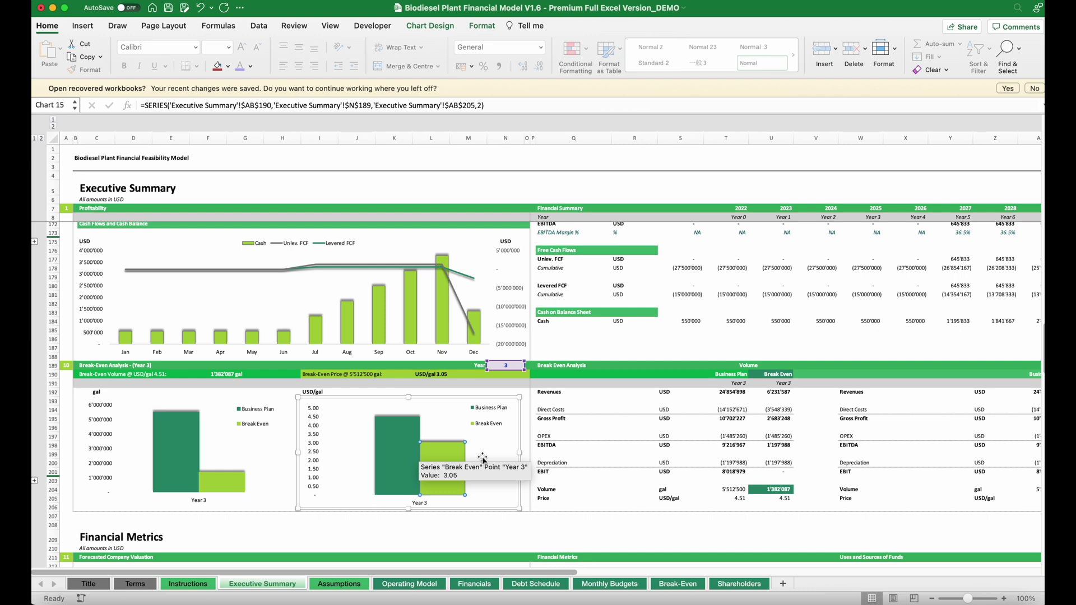
pyautogui.hscroll(5, 818, 442)
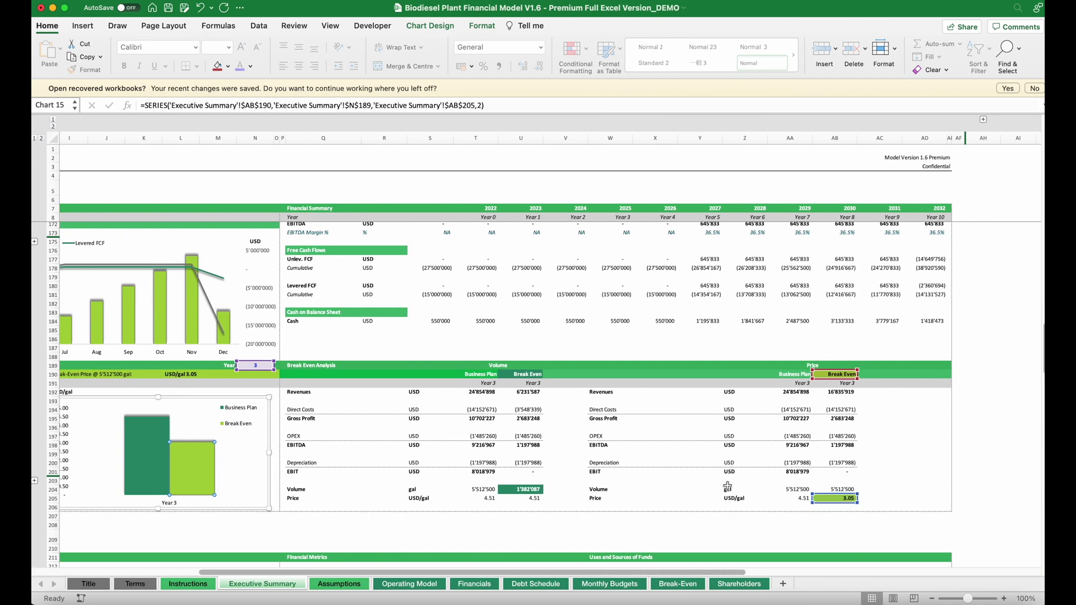
pyautogui.hscroll(-5, 617, 475)
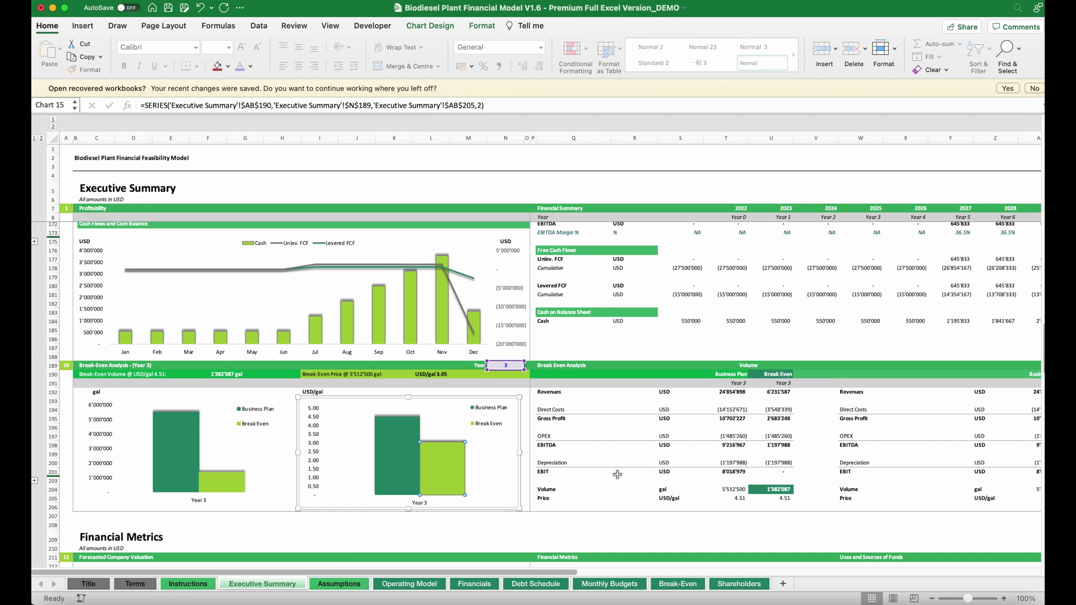
pyautogui.scroll(-10, 618, 474)
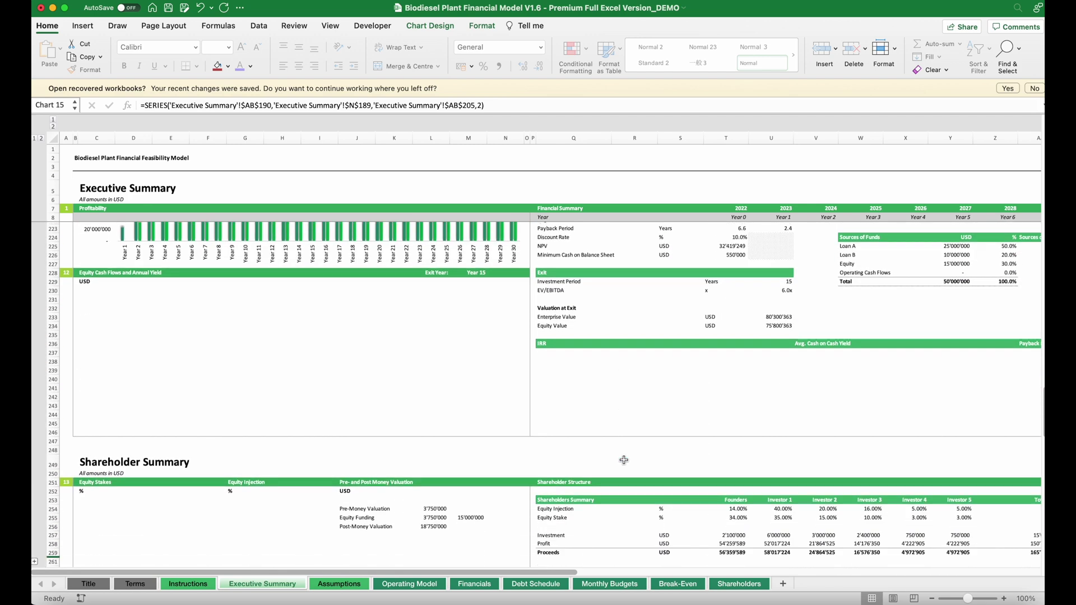
pyautogui.scroll(-5, 624, 460)
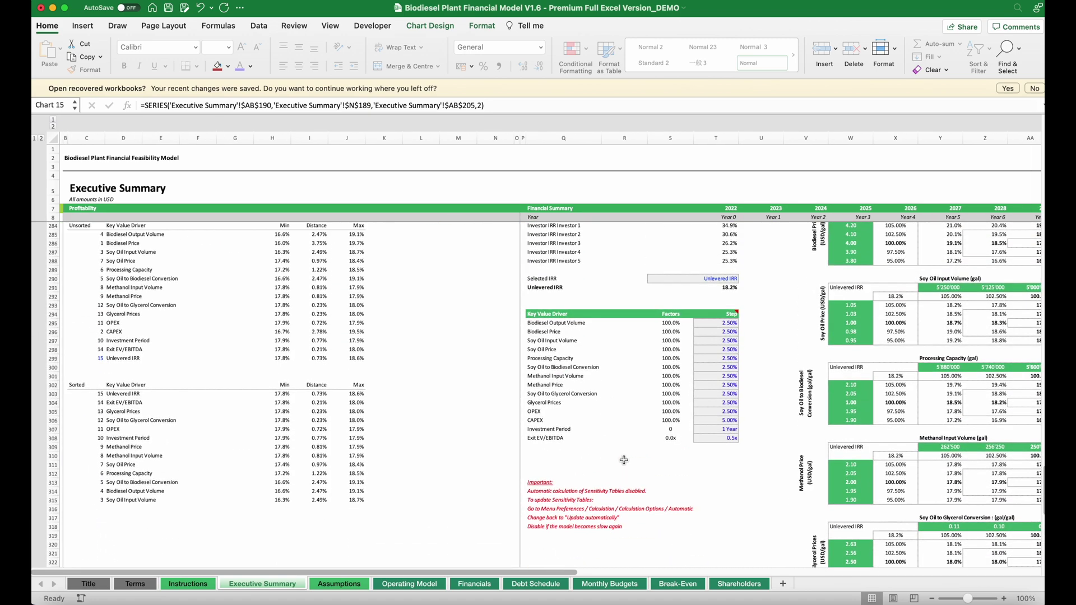
pyautogui.scroll(-3, 623, 461)
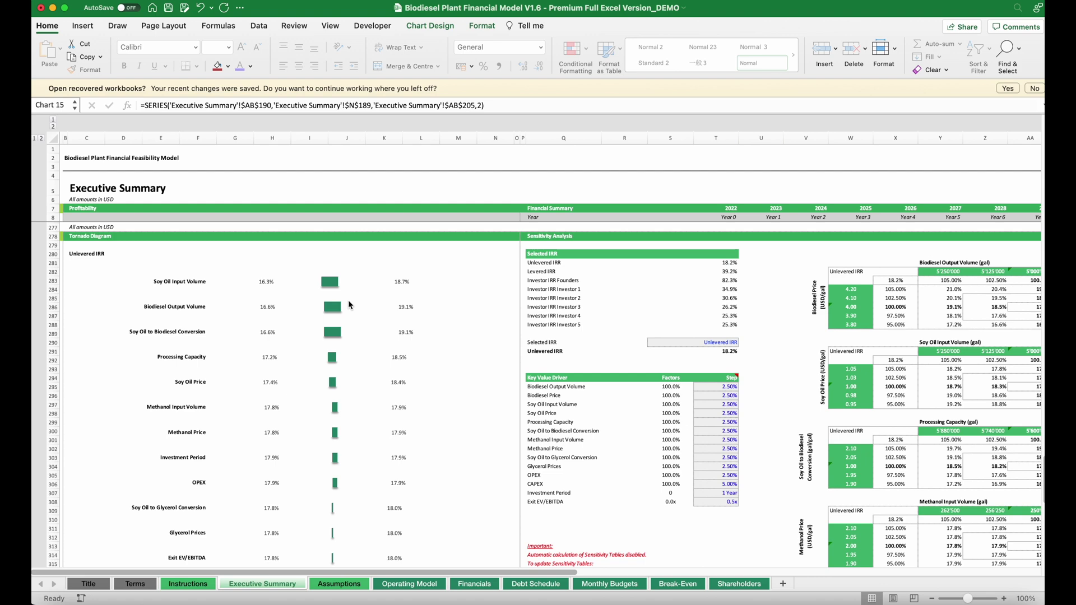
pyautogui.moveTo(337, 302)
pyautogui.scroll(-1, 338, 305)
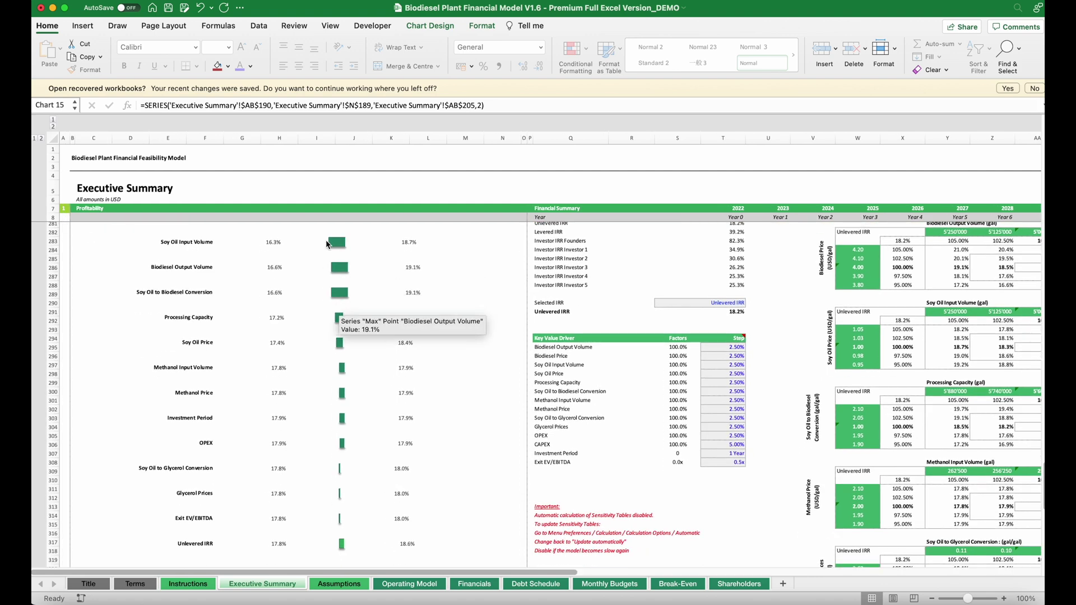
pyautogui.moveTo(332, 245)
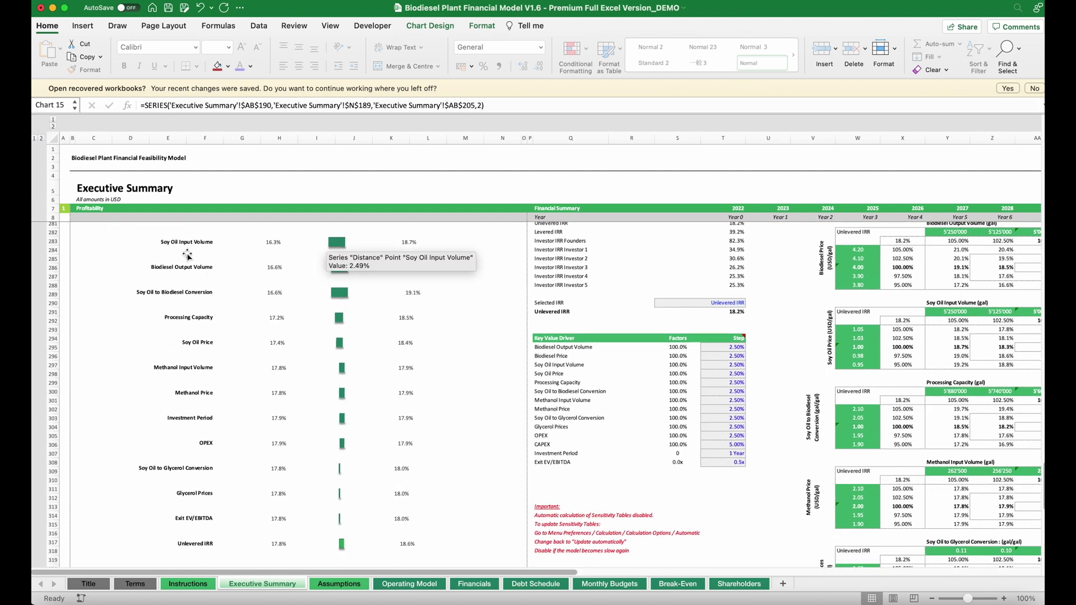
pyautogui.scroll(-3, 267, 488)
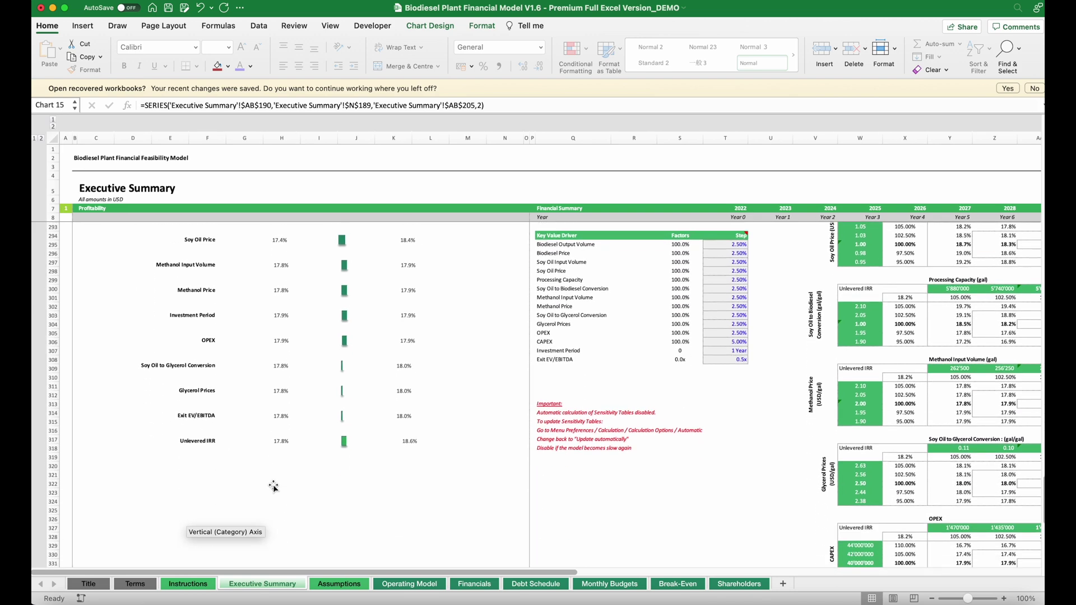
pyautogui.scroll(-1, 273, 487)
pyautogui.scroll(4, 337, 423)
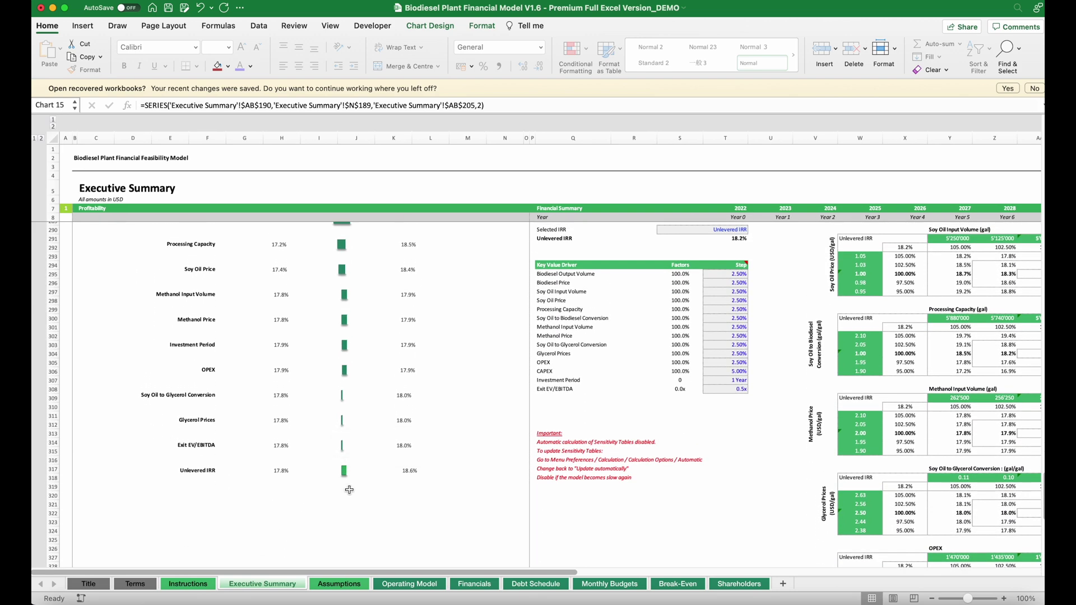
pyautogui.scroll(1, 360, 419)
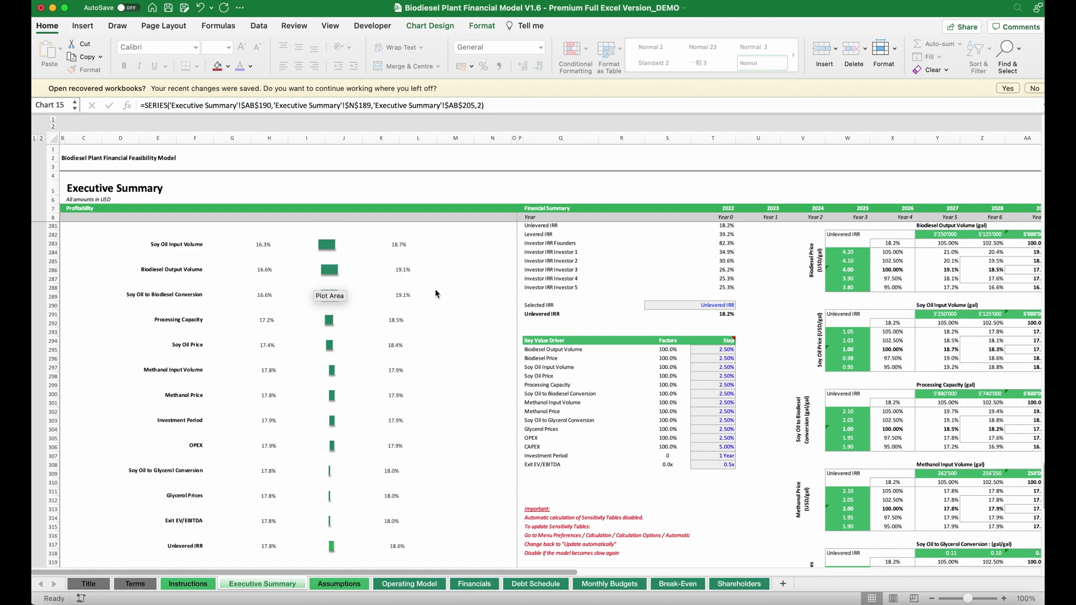
pyautogui.scroll(10, 447, 294)
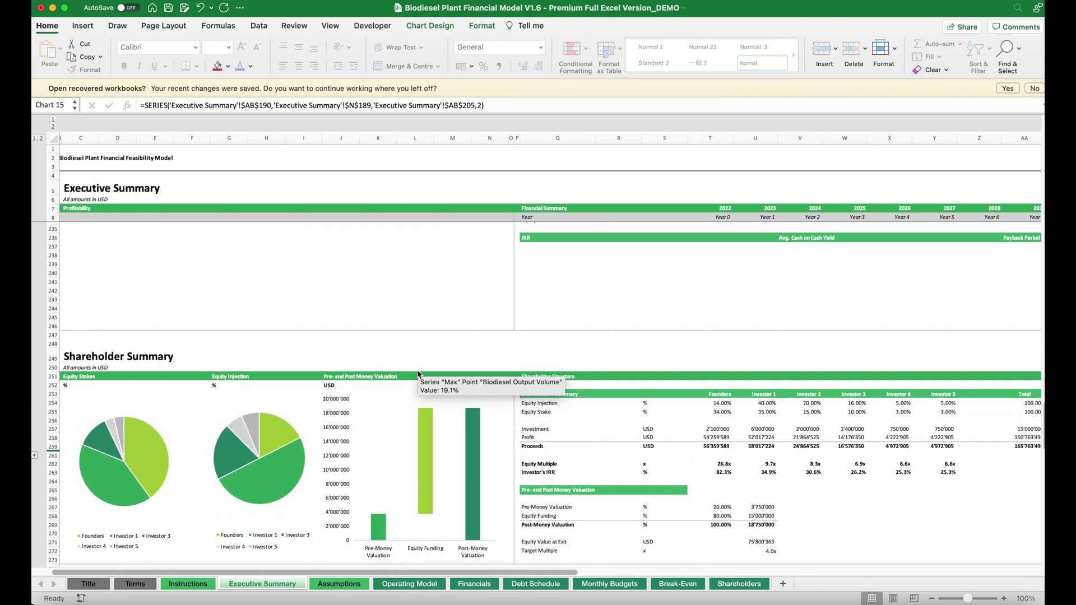
pyautogui.scroll(1, 418, 375)
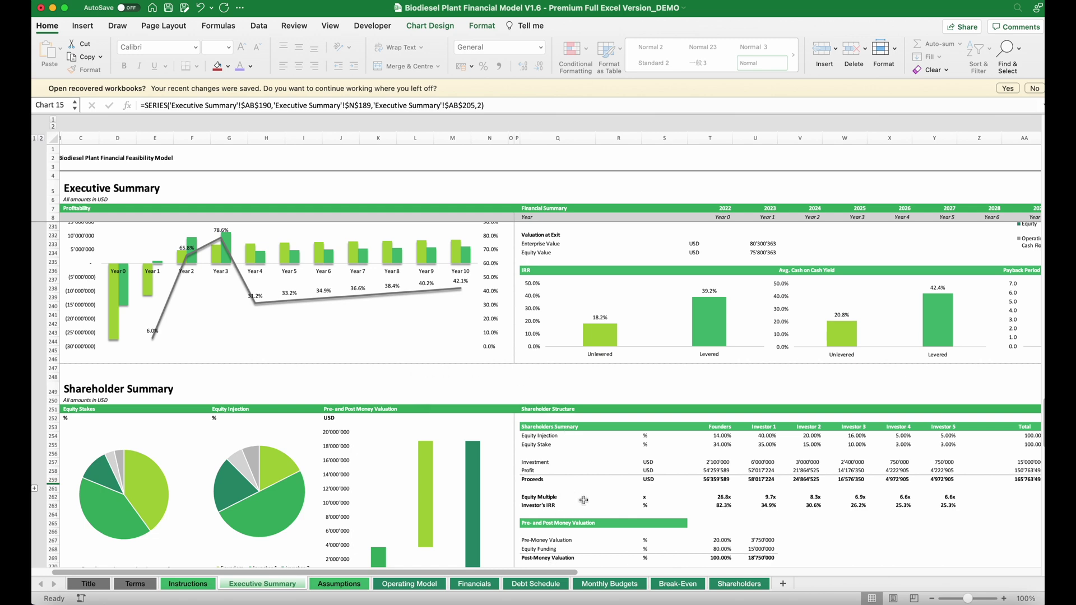
pyautogui.click(608, 584)
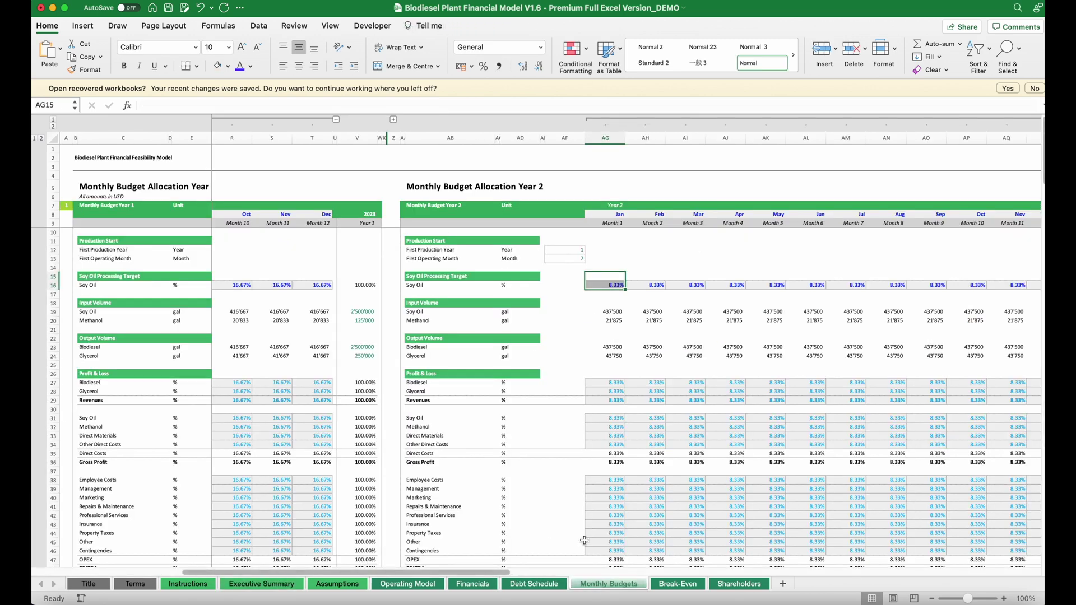
pyautogui.scroll(-20, 408, 318)
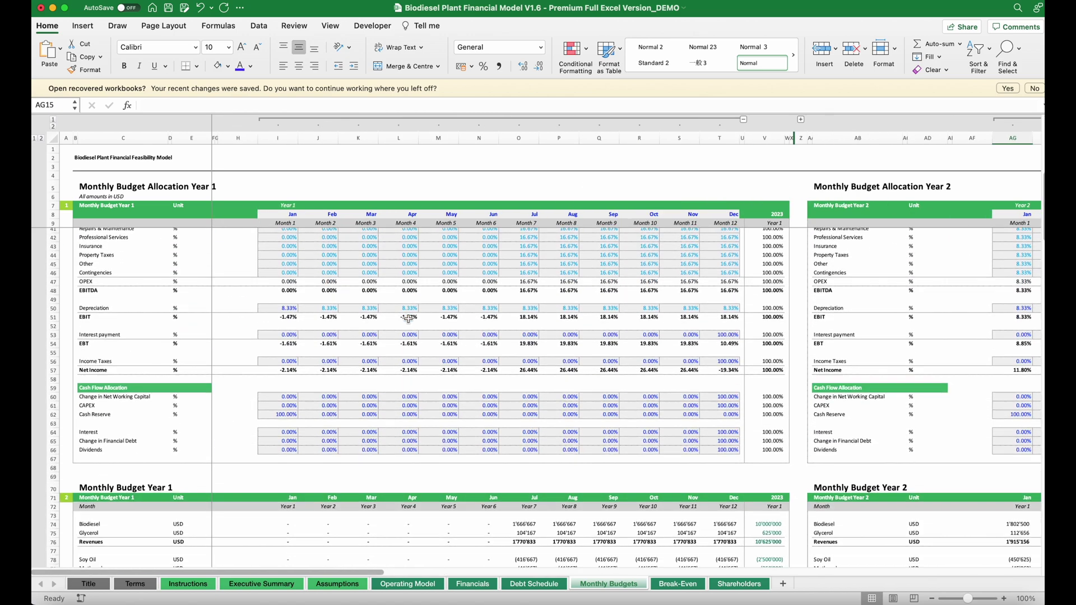
pyautogui.scroll(2, 408, 319)
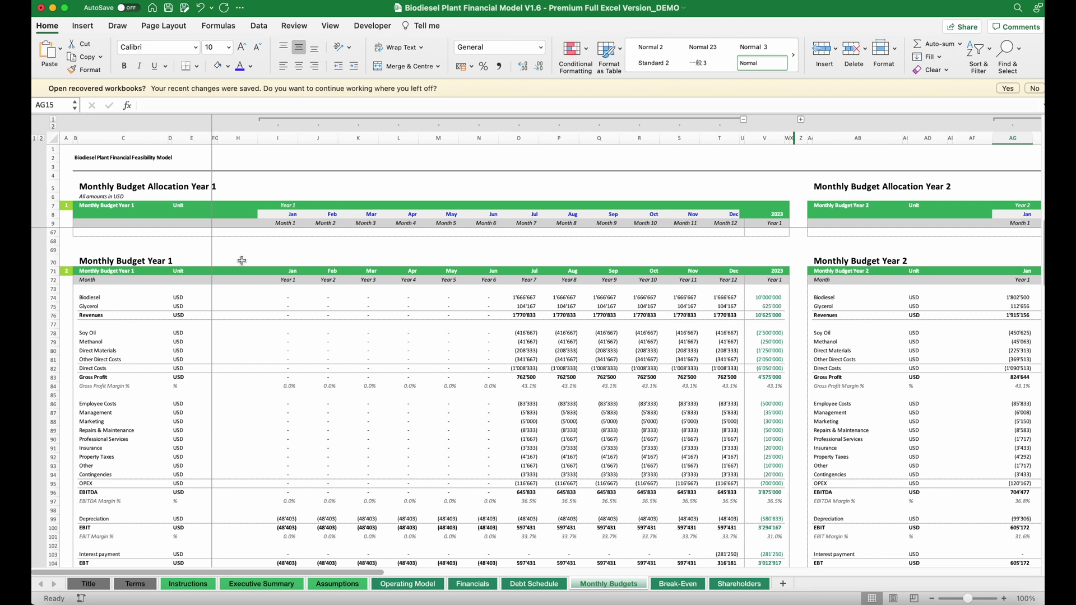
pyautogui.click(522, 296)
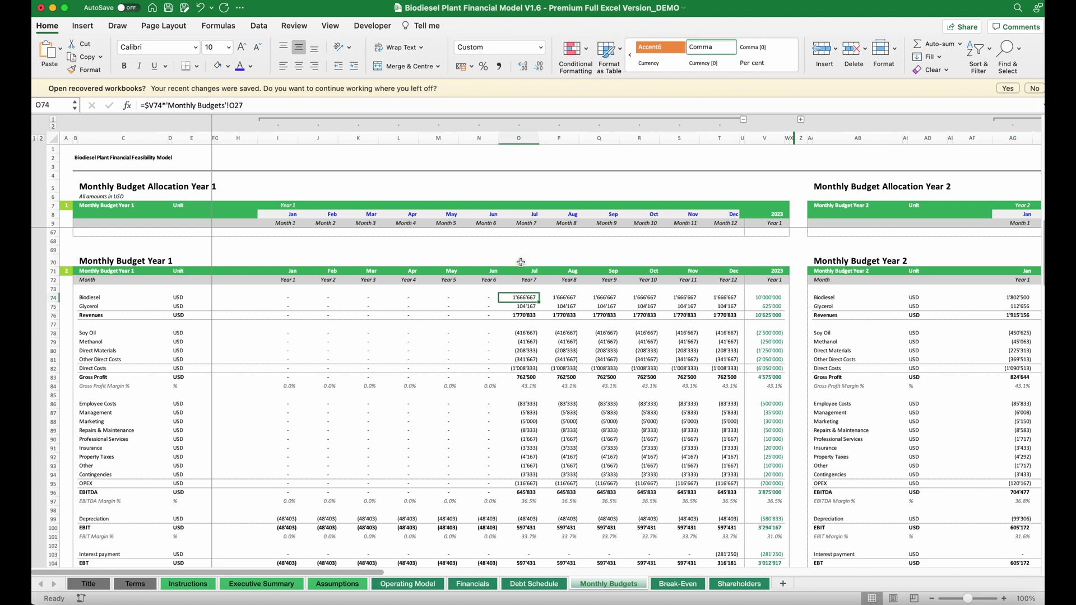
pyautogui.moveTo(513, 315); pyautogui.dragTo(731, 315)
pyautogui.scroll(-5, 618, 421)
pyautogui.scroll(-5, 619, 421)
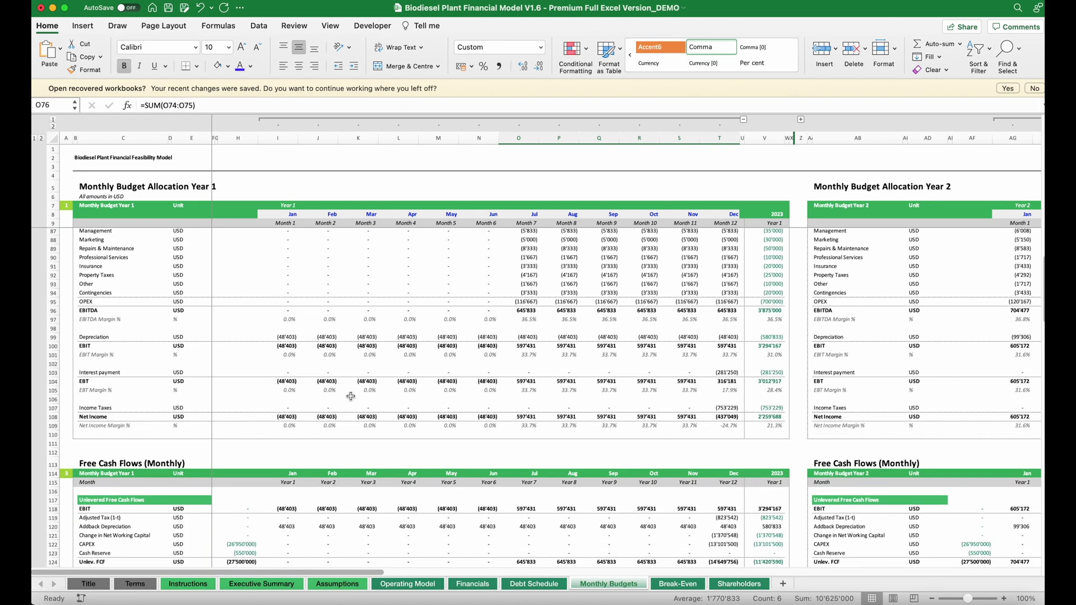
pyautogui.click(275, 336)
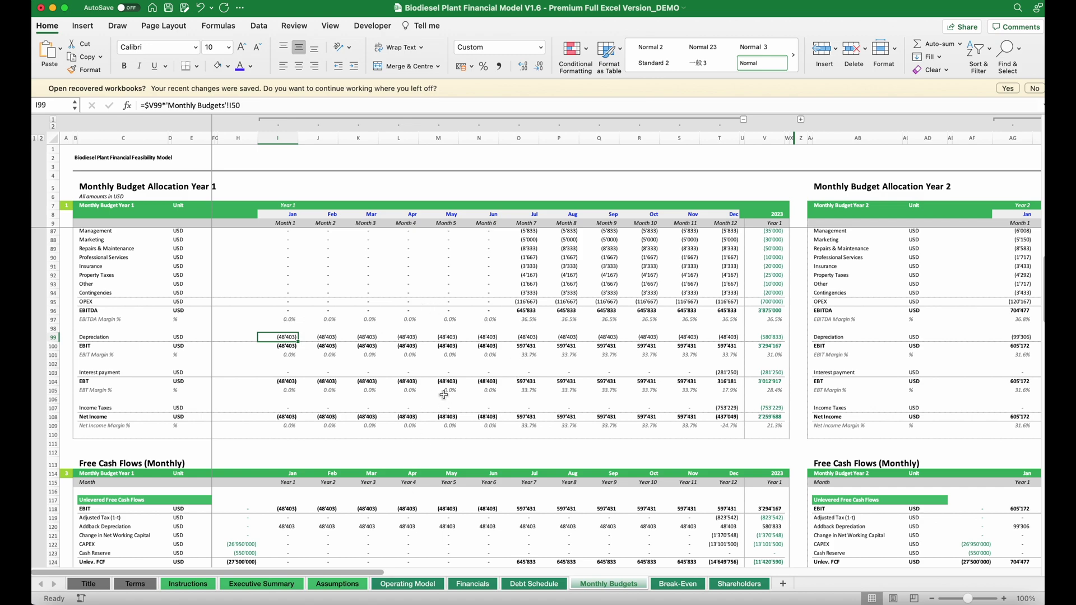
pyautogui.scroll(20, 443, 396)
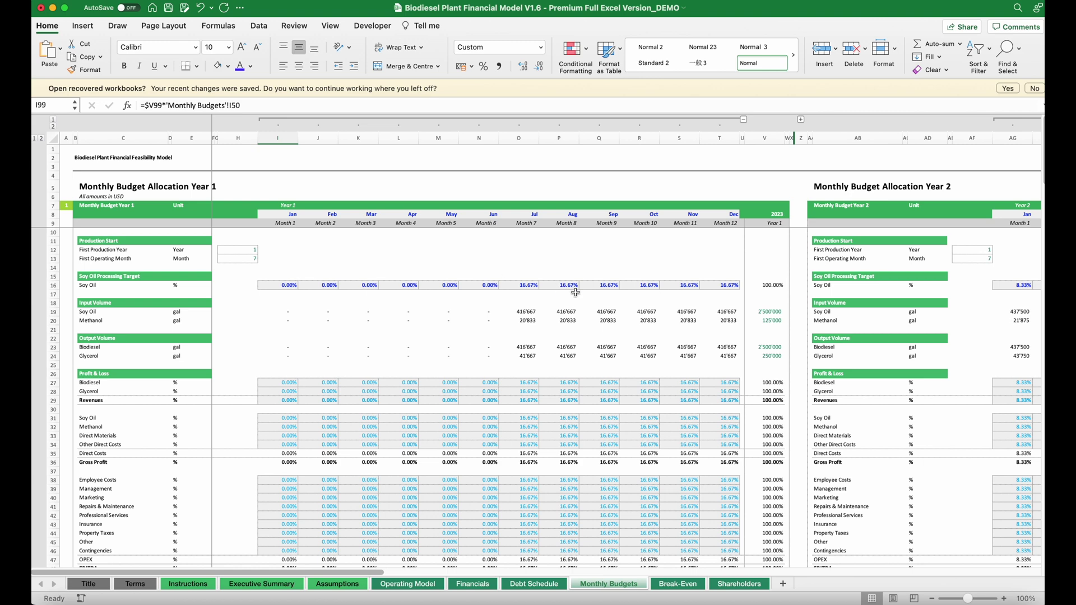
pyautogui.hscroll(10, 673, 292)
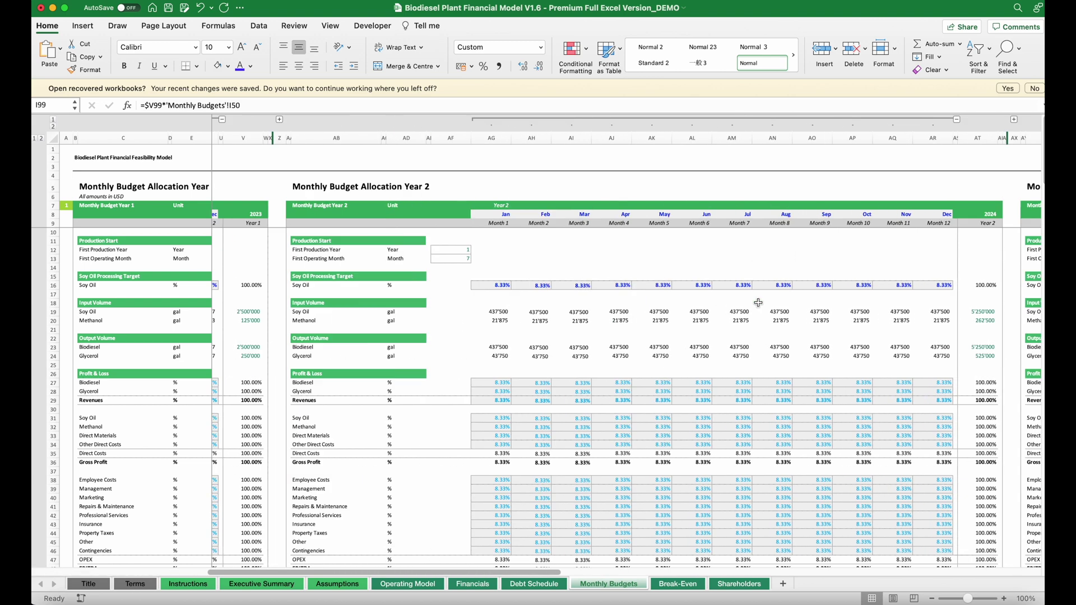
pyautogui.hscroll(10, 383, 294)
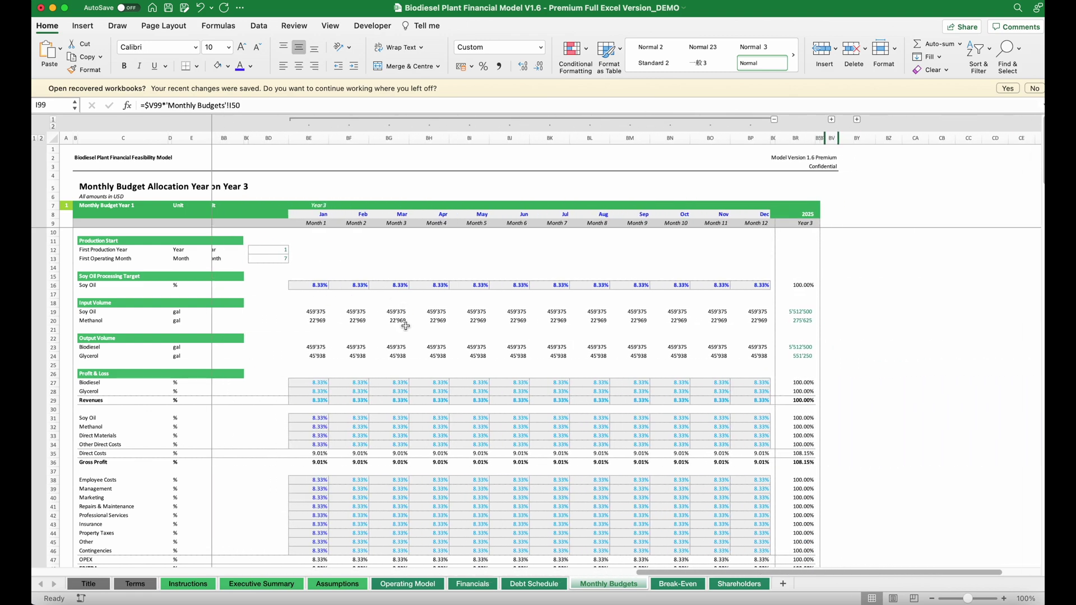
pyautogui.hscroll(-15, 405, 327)
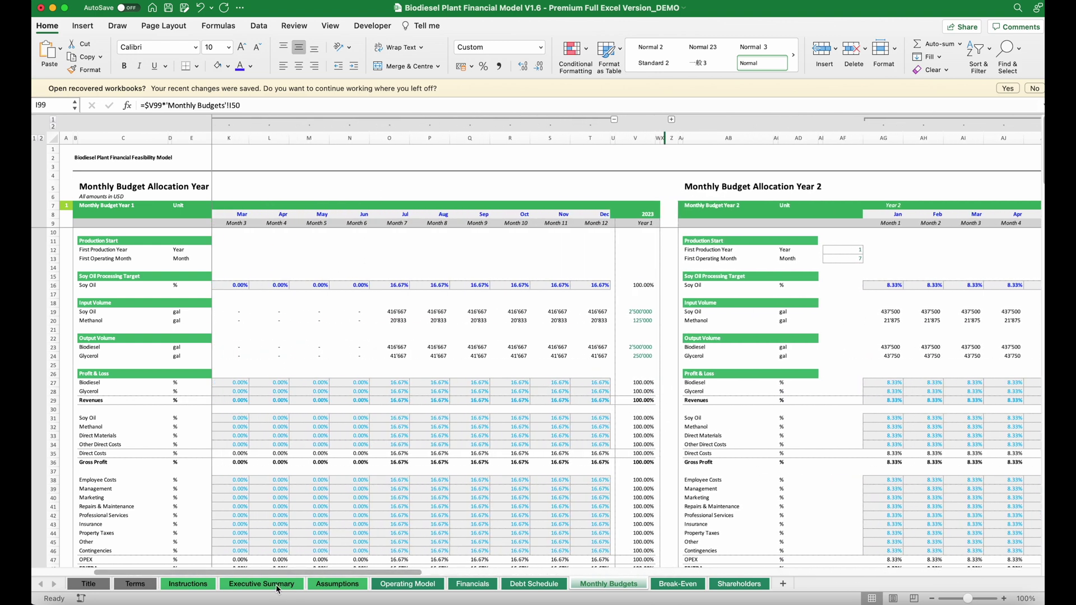
# - On the Assumptions sheet, highlight the shareholder investor names and their USD funding amounts
pyautogui.click(338, 584)
pyautogui.hscroll(10, 726, 402)
pyautogui.scroll(-4, 726, 402)
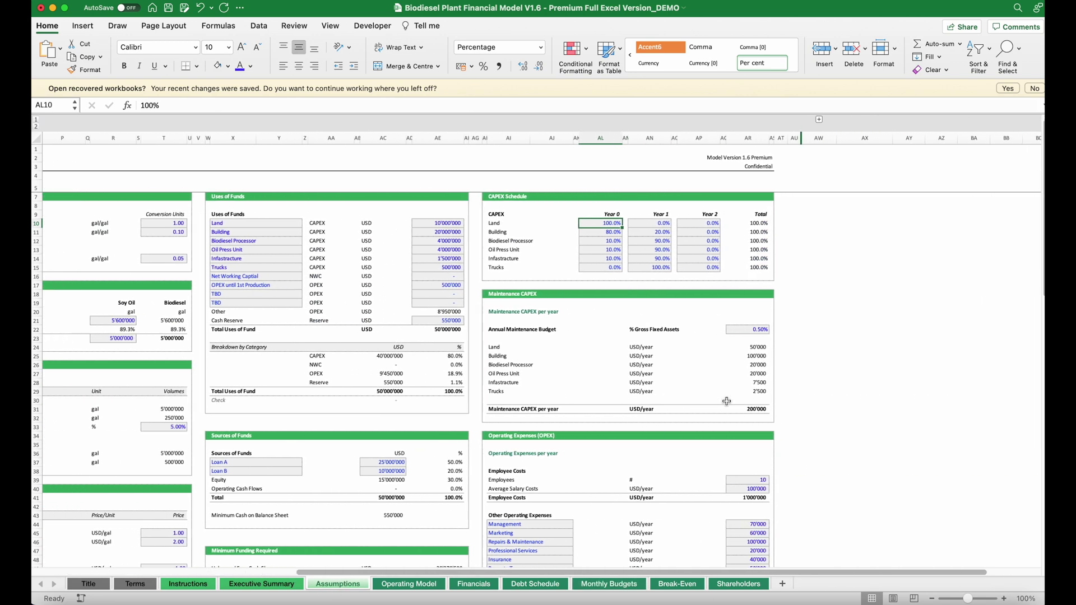
pyautogui.scroll(-1, 727, 401)
pyautogui.scroll(-5, 721, 413)
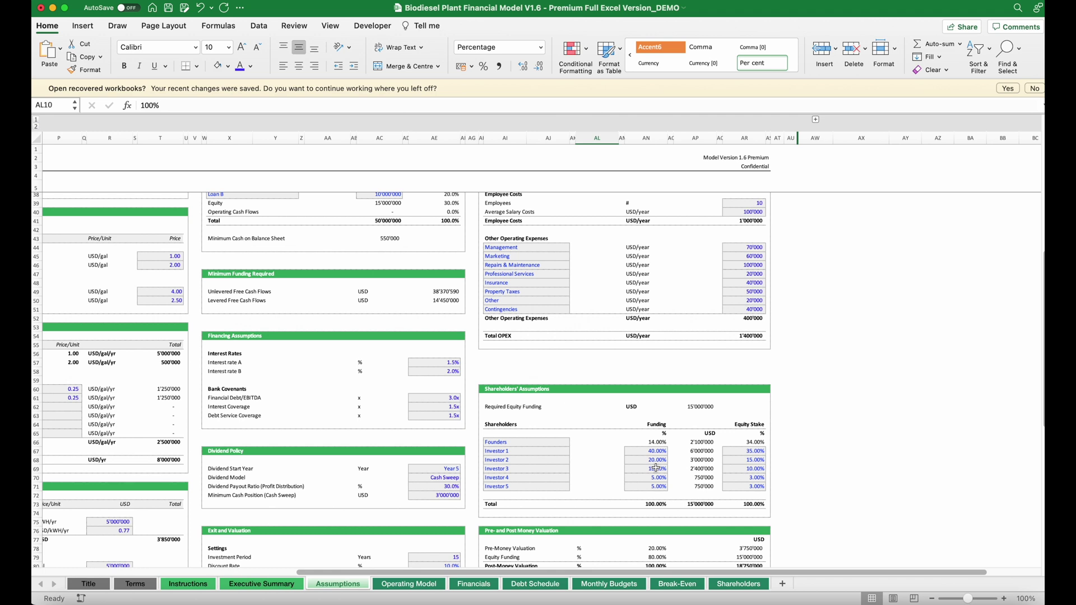
pyautogui.moveTo(510, 452); pyautogui.dragTo(514, 474)
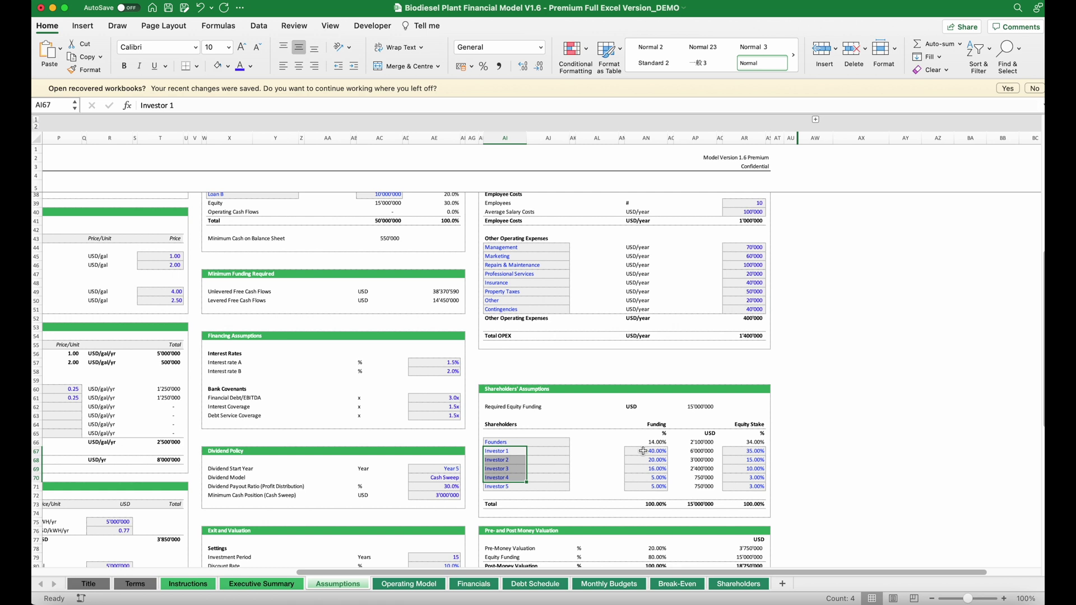
pyautogui.moveTo(642, 452); pyautogui.dragTo(700, 485)
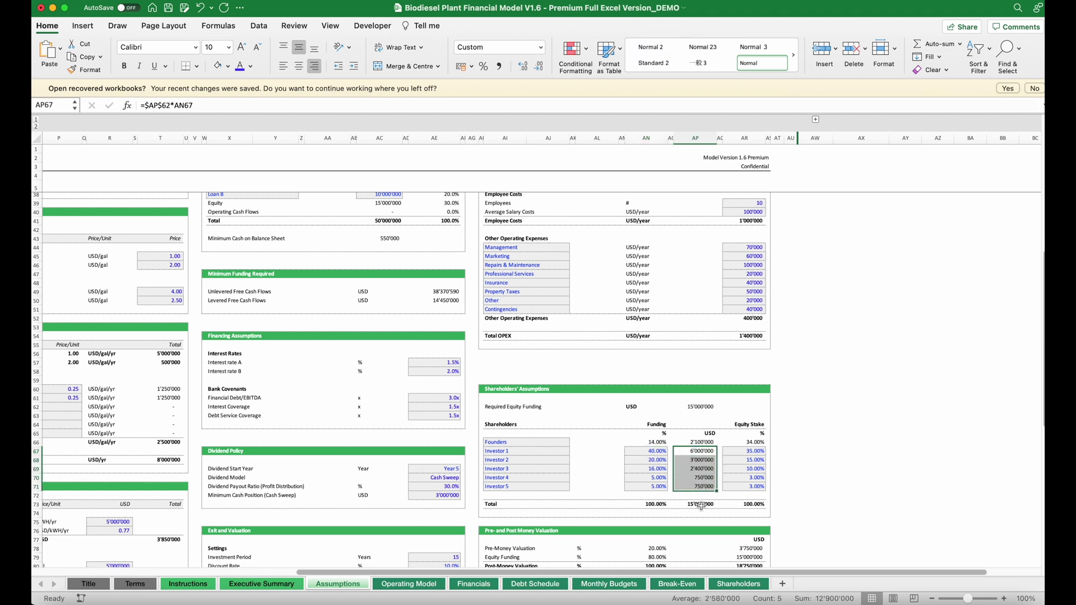
# - Check the total equity formula and highlight Investors 1–5 funding percentages and equity stakes
pyautogui.click(701, 504)
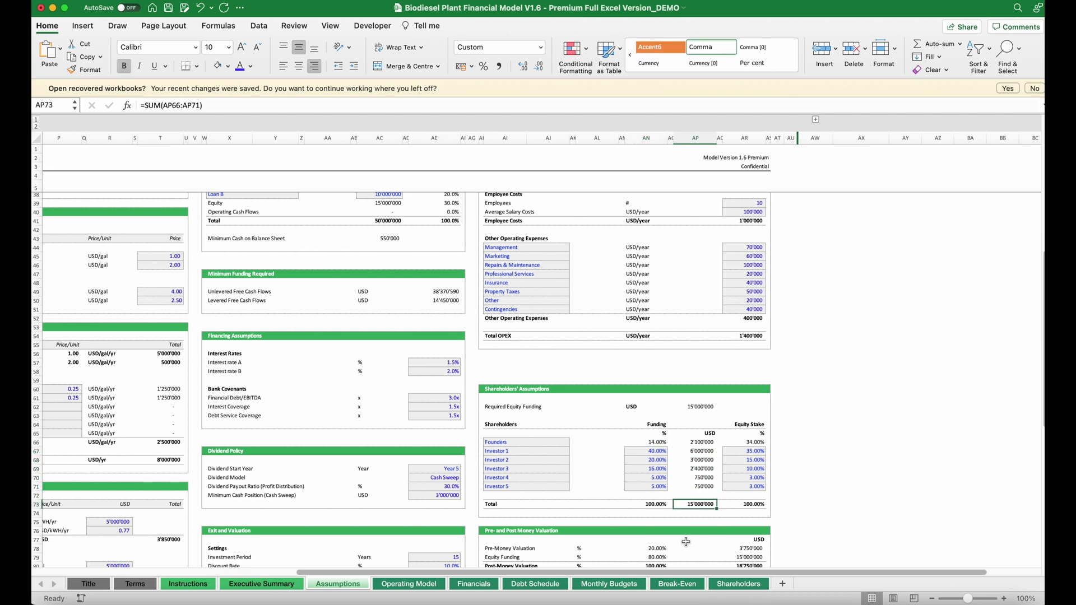
pyautogui.click(650, 451)
pyautogui.moveTo(650, 451); pyautogui.dragTo(652, 487)
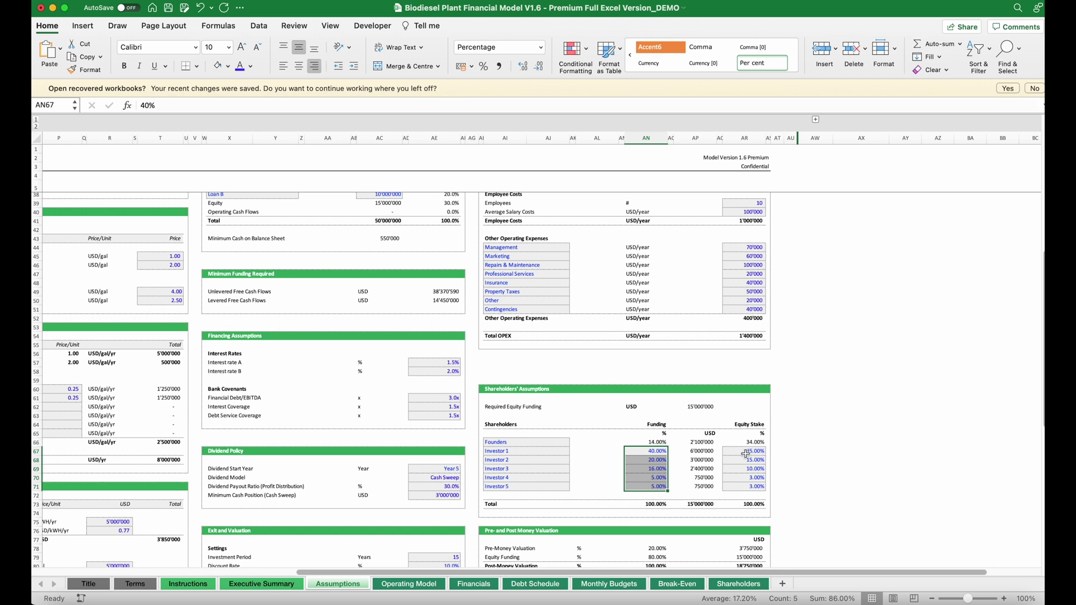
pyautogui.moveTo(746, 454); pyautogui.dragTo(745, 485)
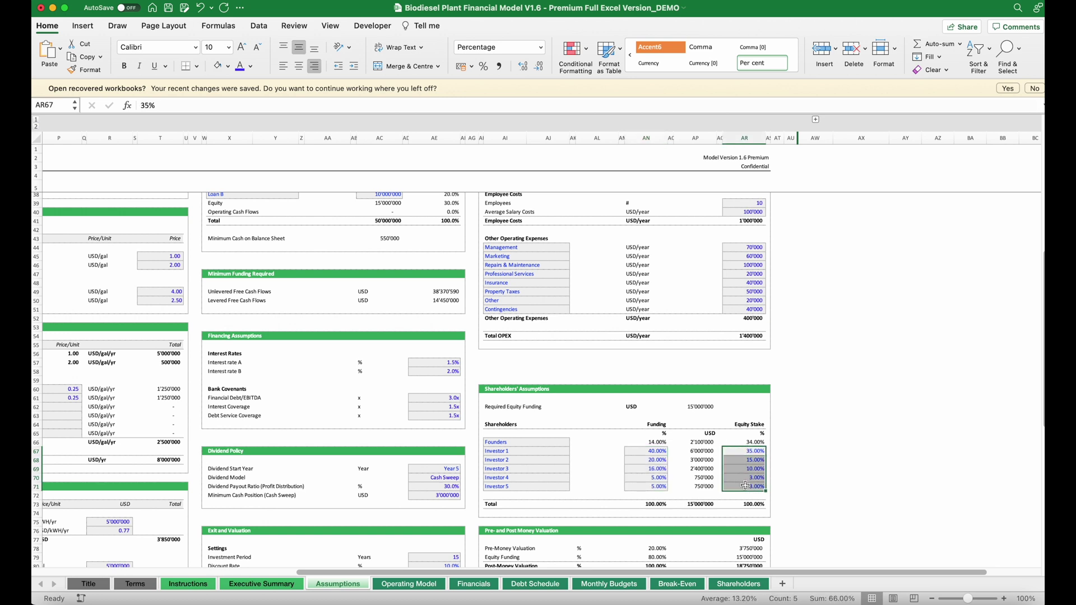
pyautogui.click(287, 585)
# - Highlight the Executive Summary's Investor's IRR row across all shareholders
pyautogui.scroll(-7, 701, 452)
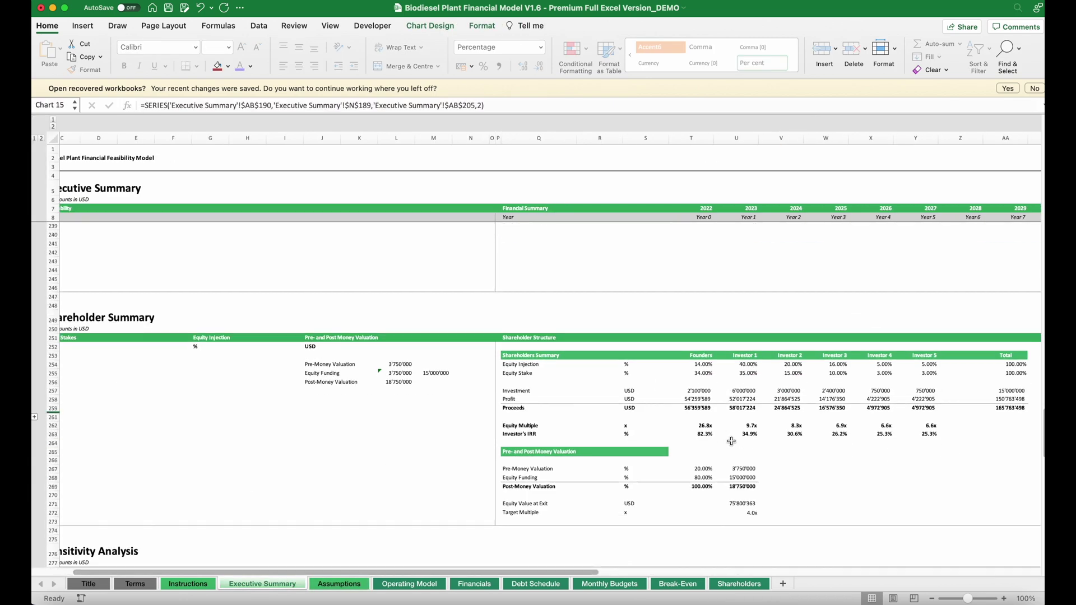
pyautogui.scroll(3, 701, 377)
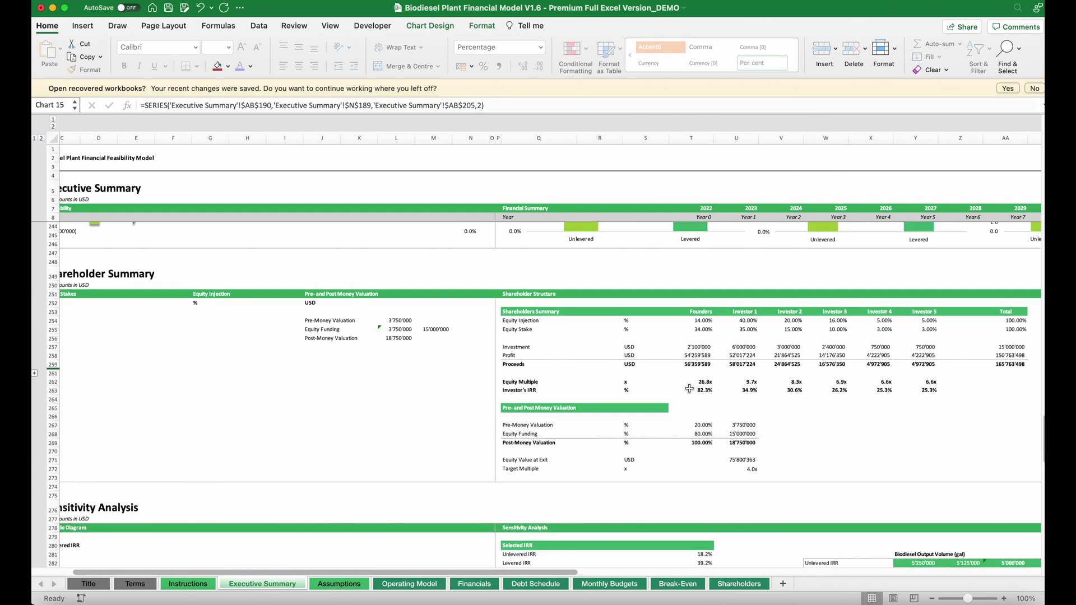
pyautogui.moveTo(698, 390); pyautogui.dragTo(915, 389)
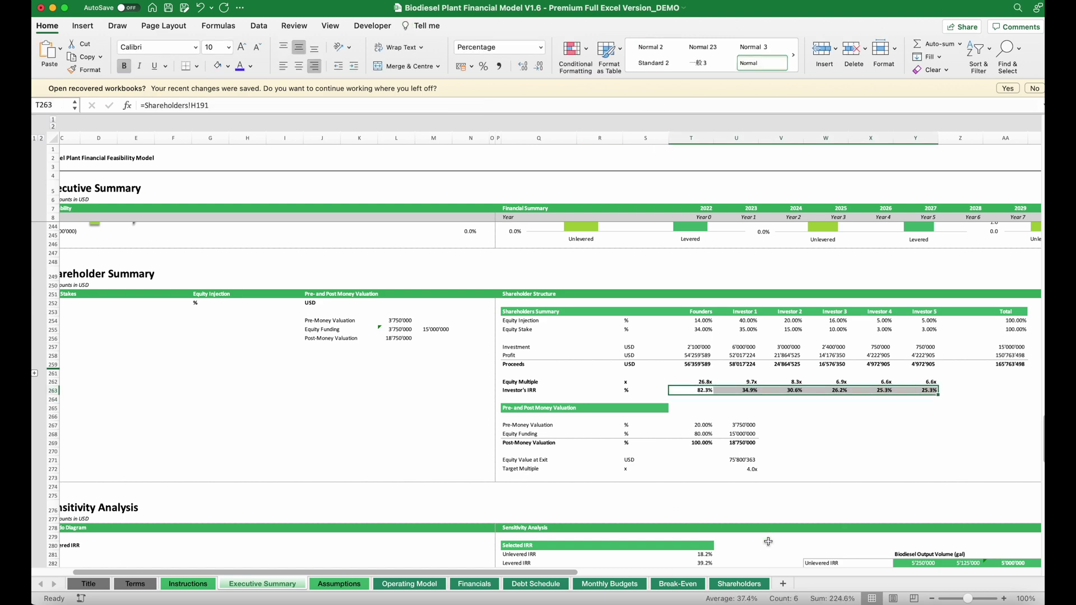
# - On the Shareholders sheet, check the Founders' Year 0 cash flow and 26.8x equity multiple formulas
pyautogui.click(741, 585)
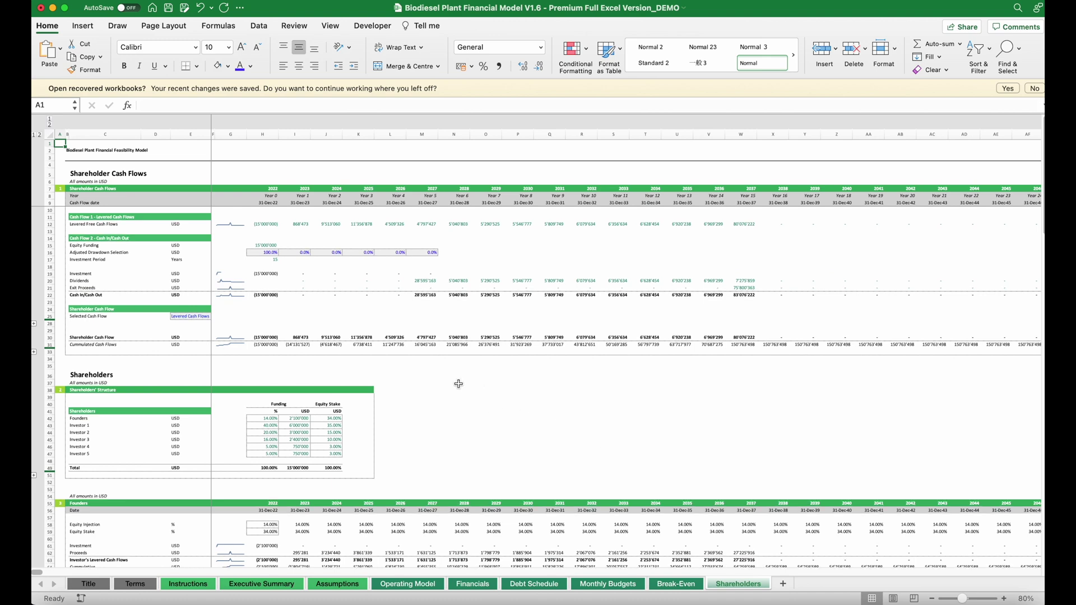
pyautogui.scroll(3, 459, 384)
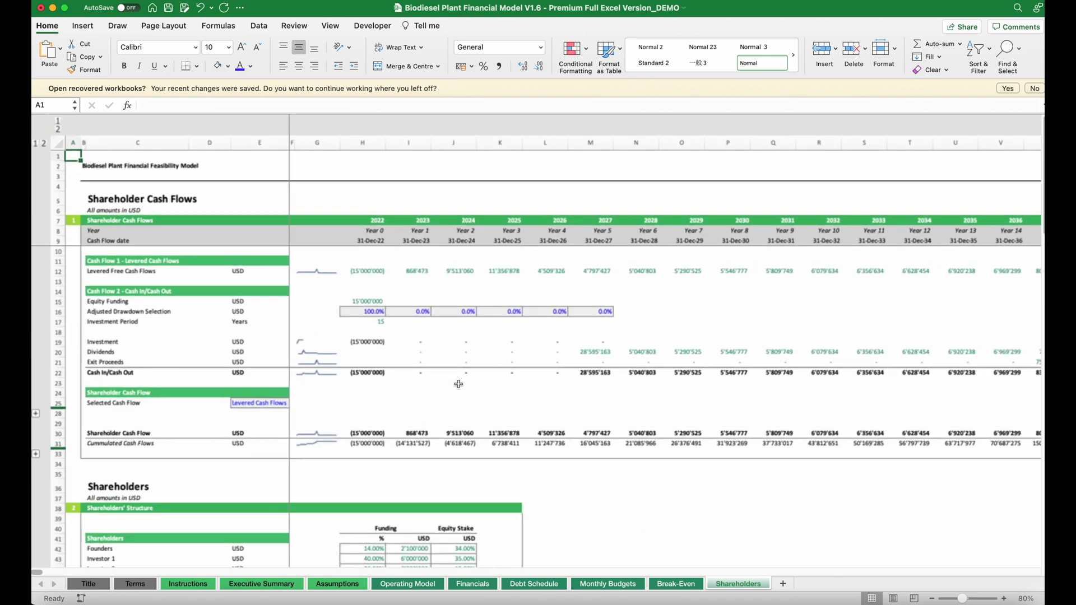
pyautogui.scroll(-15, 471, 384)
pyautogui.scroll(5, 483, 384)
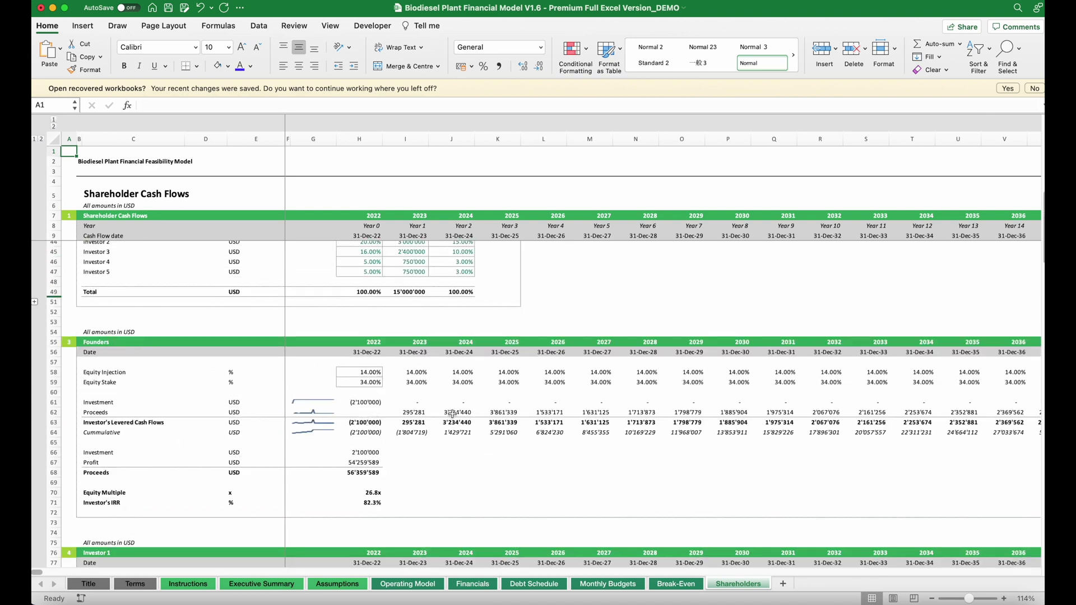
pyautogui.click(357, 425)
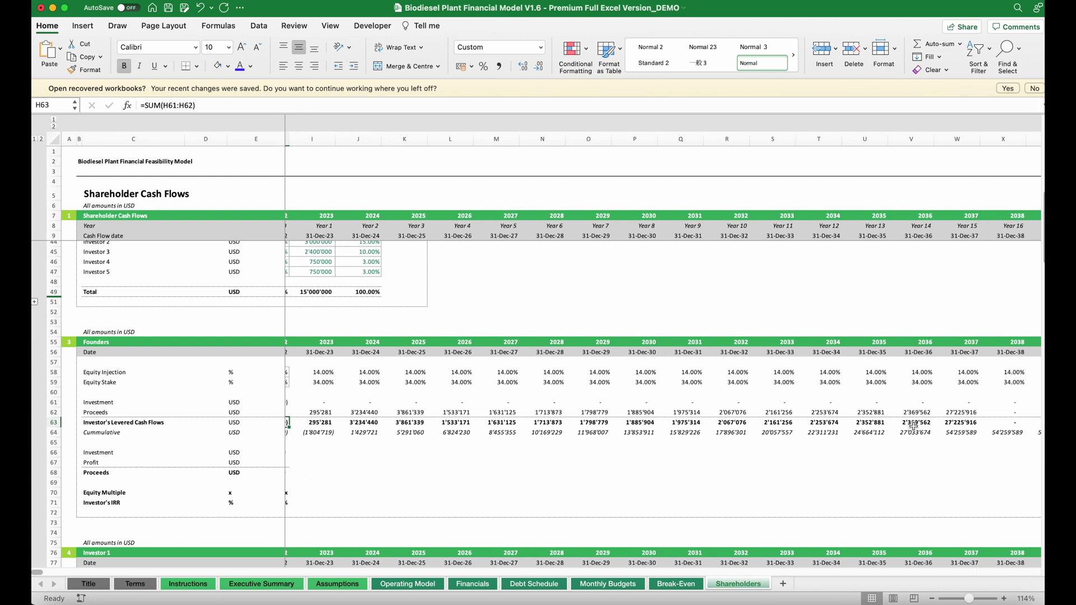
pyautogui.scroll(-1, 327, 472)
pyautogui.scroll(-1, 328, 472)
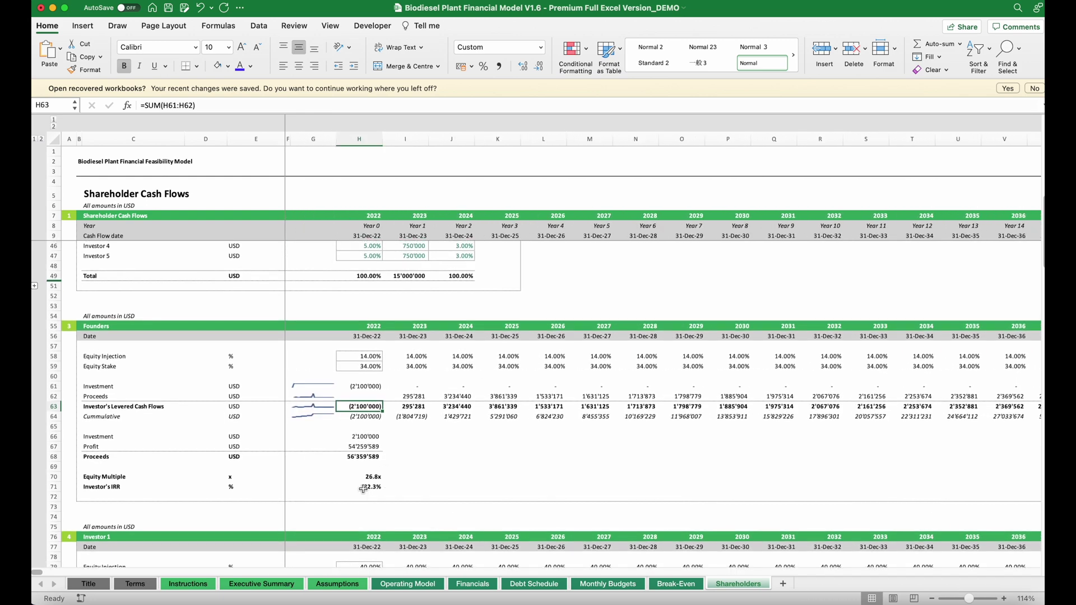
pyautogui.click(360, 473)
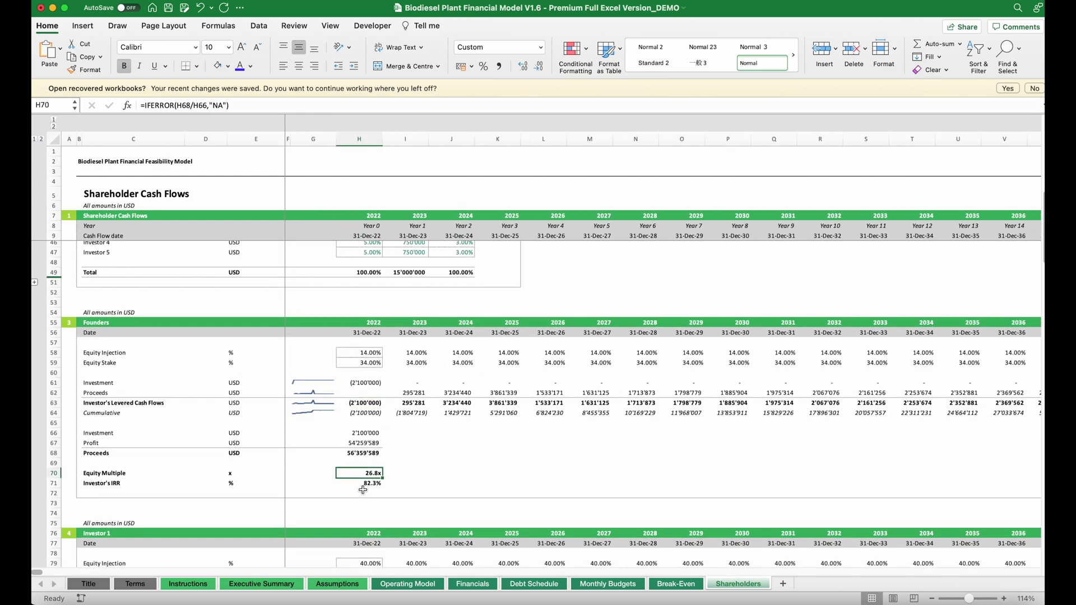
# - Scroll the Executive Summary up to Financial Metrics, showing the 15-year exit at 6.0x EV/EBITDA
pyautogui.click(261, 584)
pyautogui.scroll(-15, 692, 416)
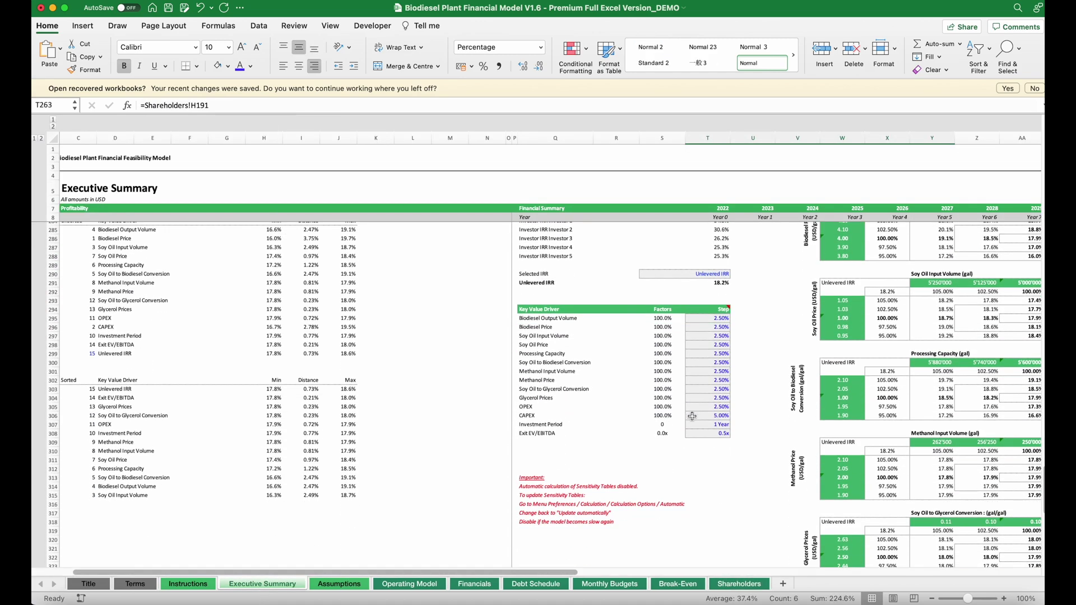
pyautogui.scroll(5, 692, 416)
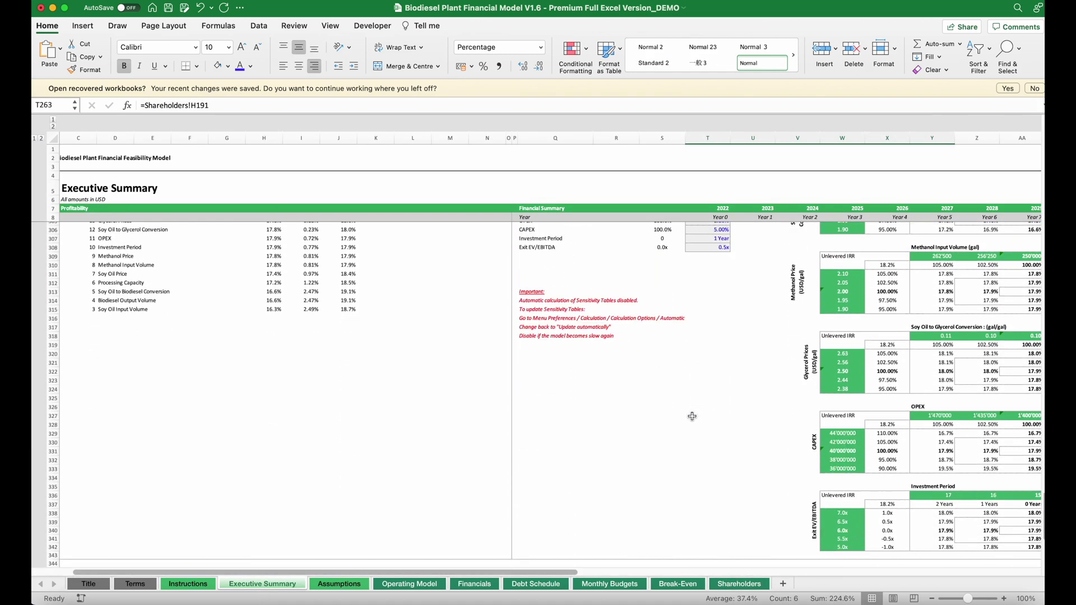
pyautogui.scroll(1, 692, 416)
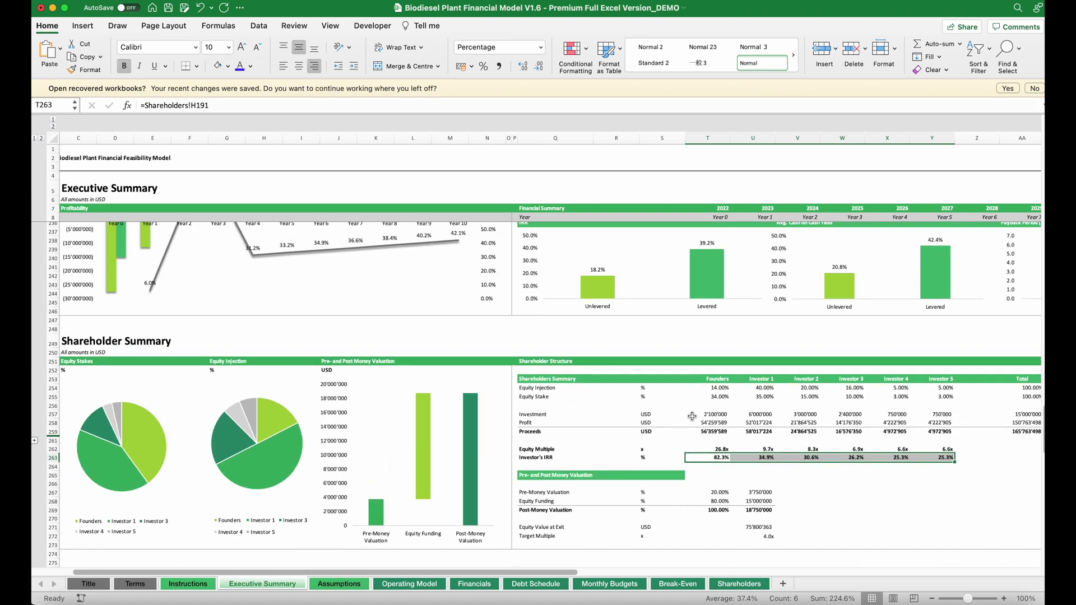
pyautogui.scroll(5, 692, 417)
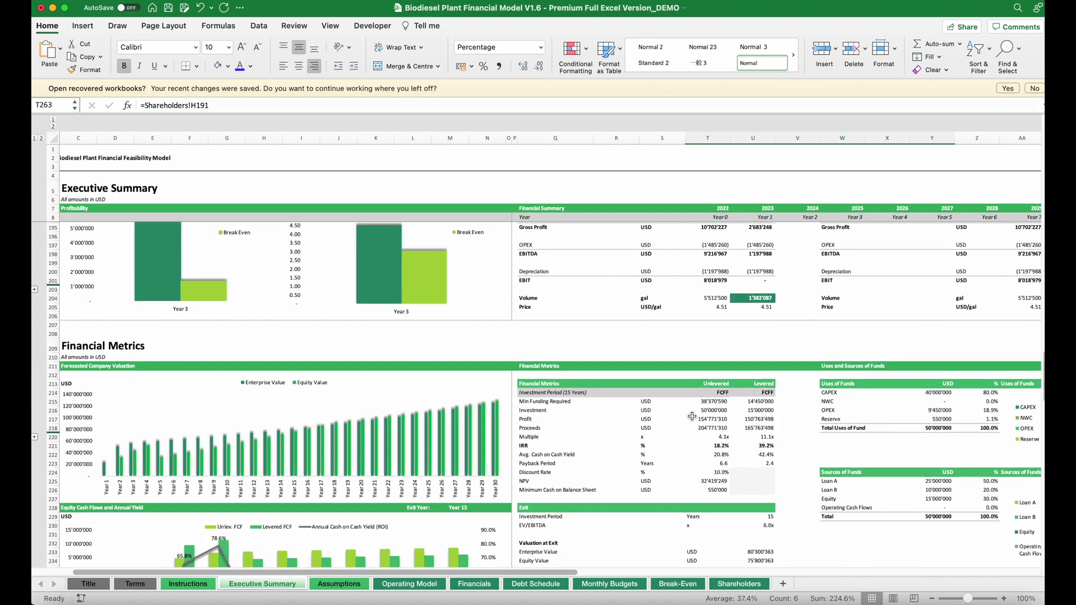